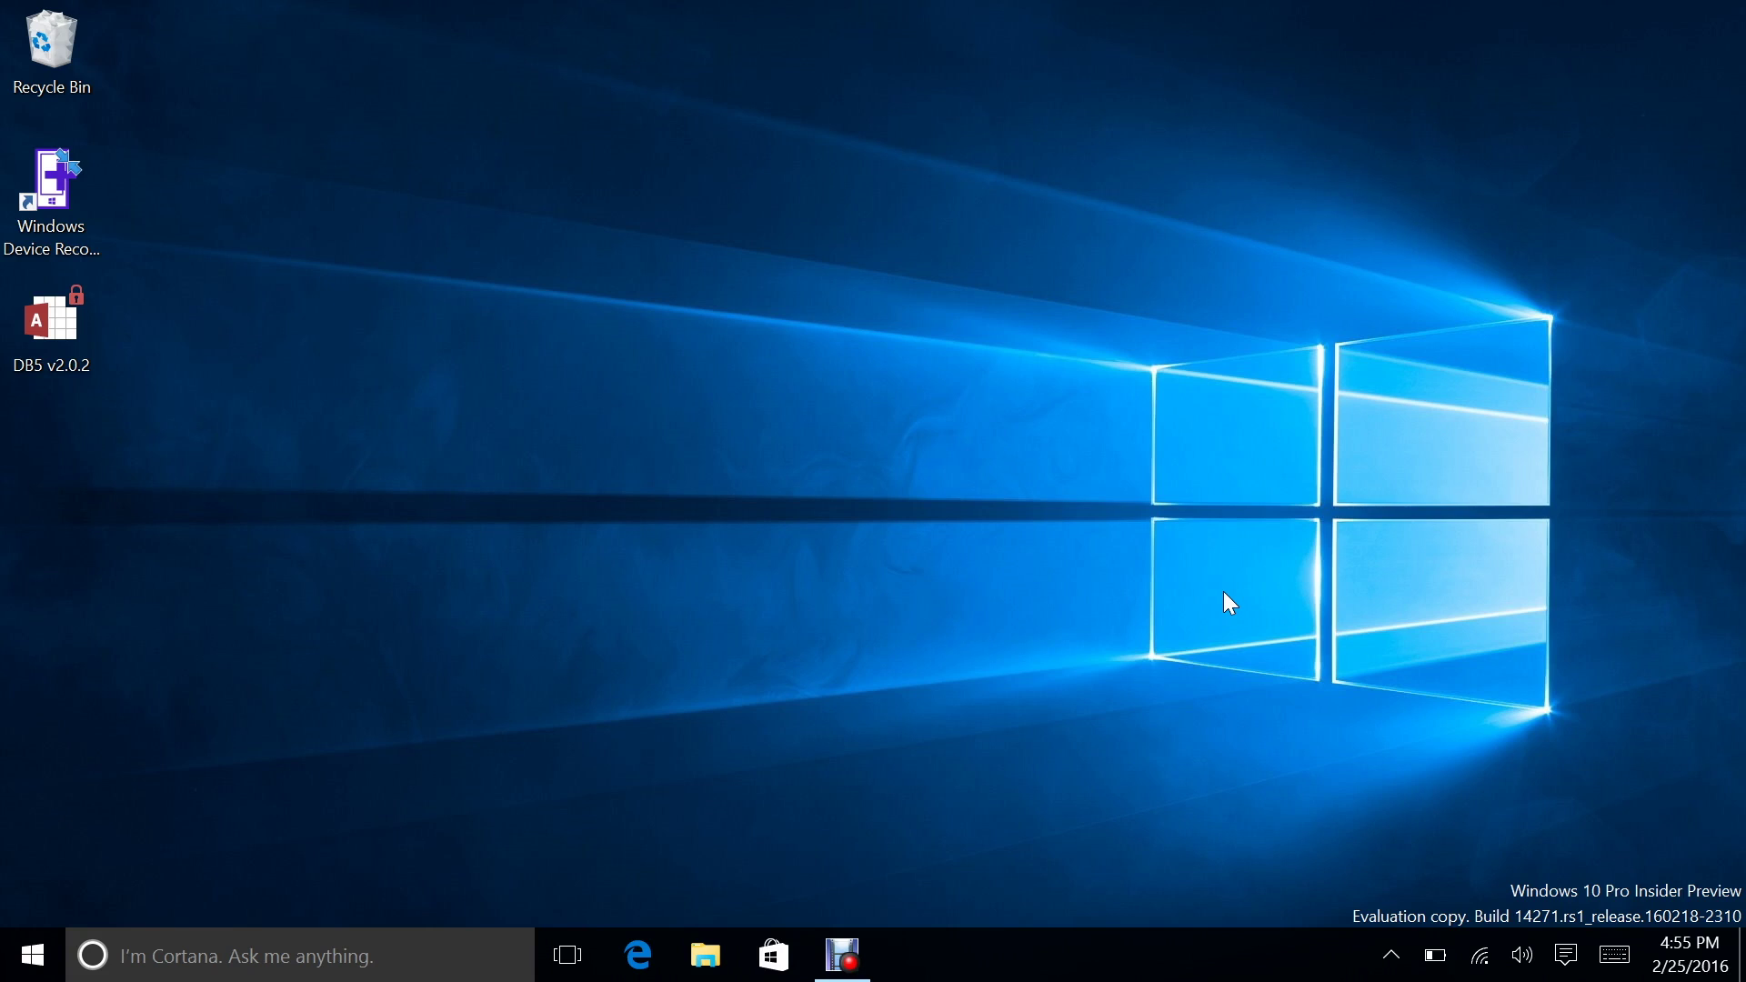
- Open Microsoft Edge, shrink its maximized window to a floating one, and close it
left_click(638, 955)
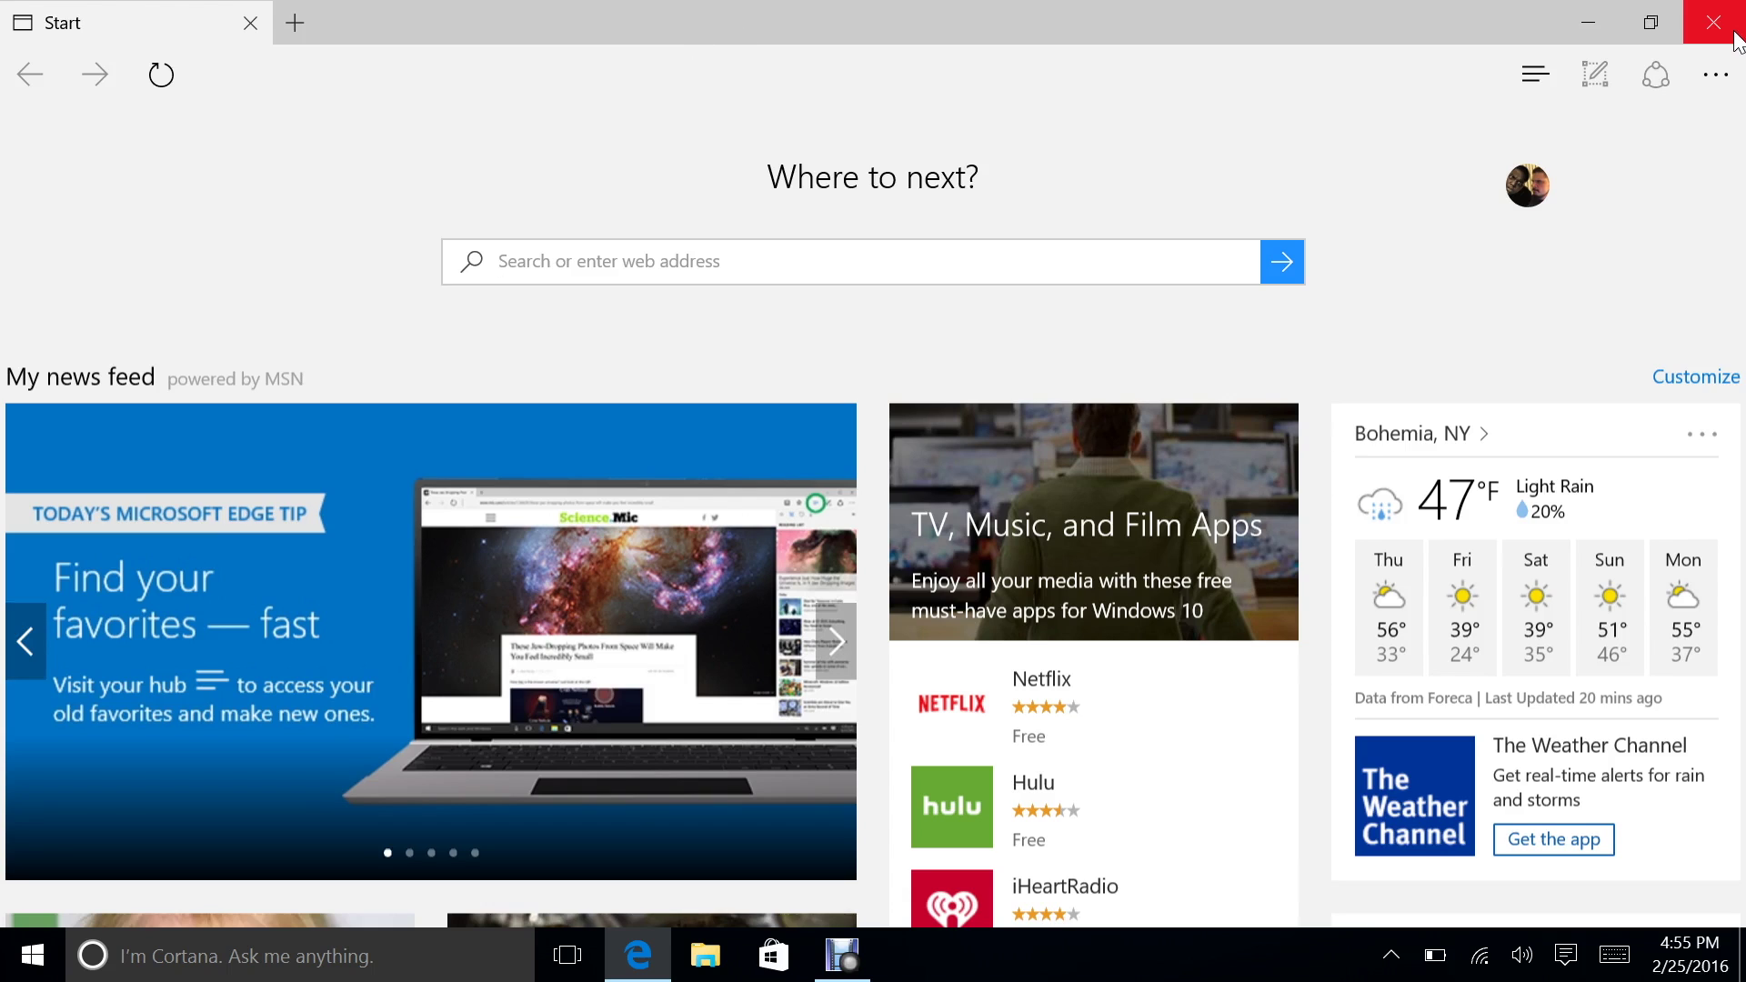
left_click(1675, 35)
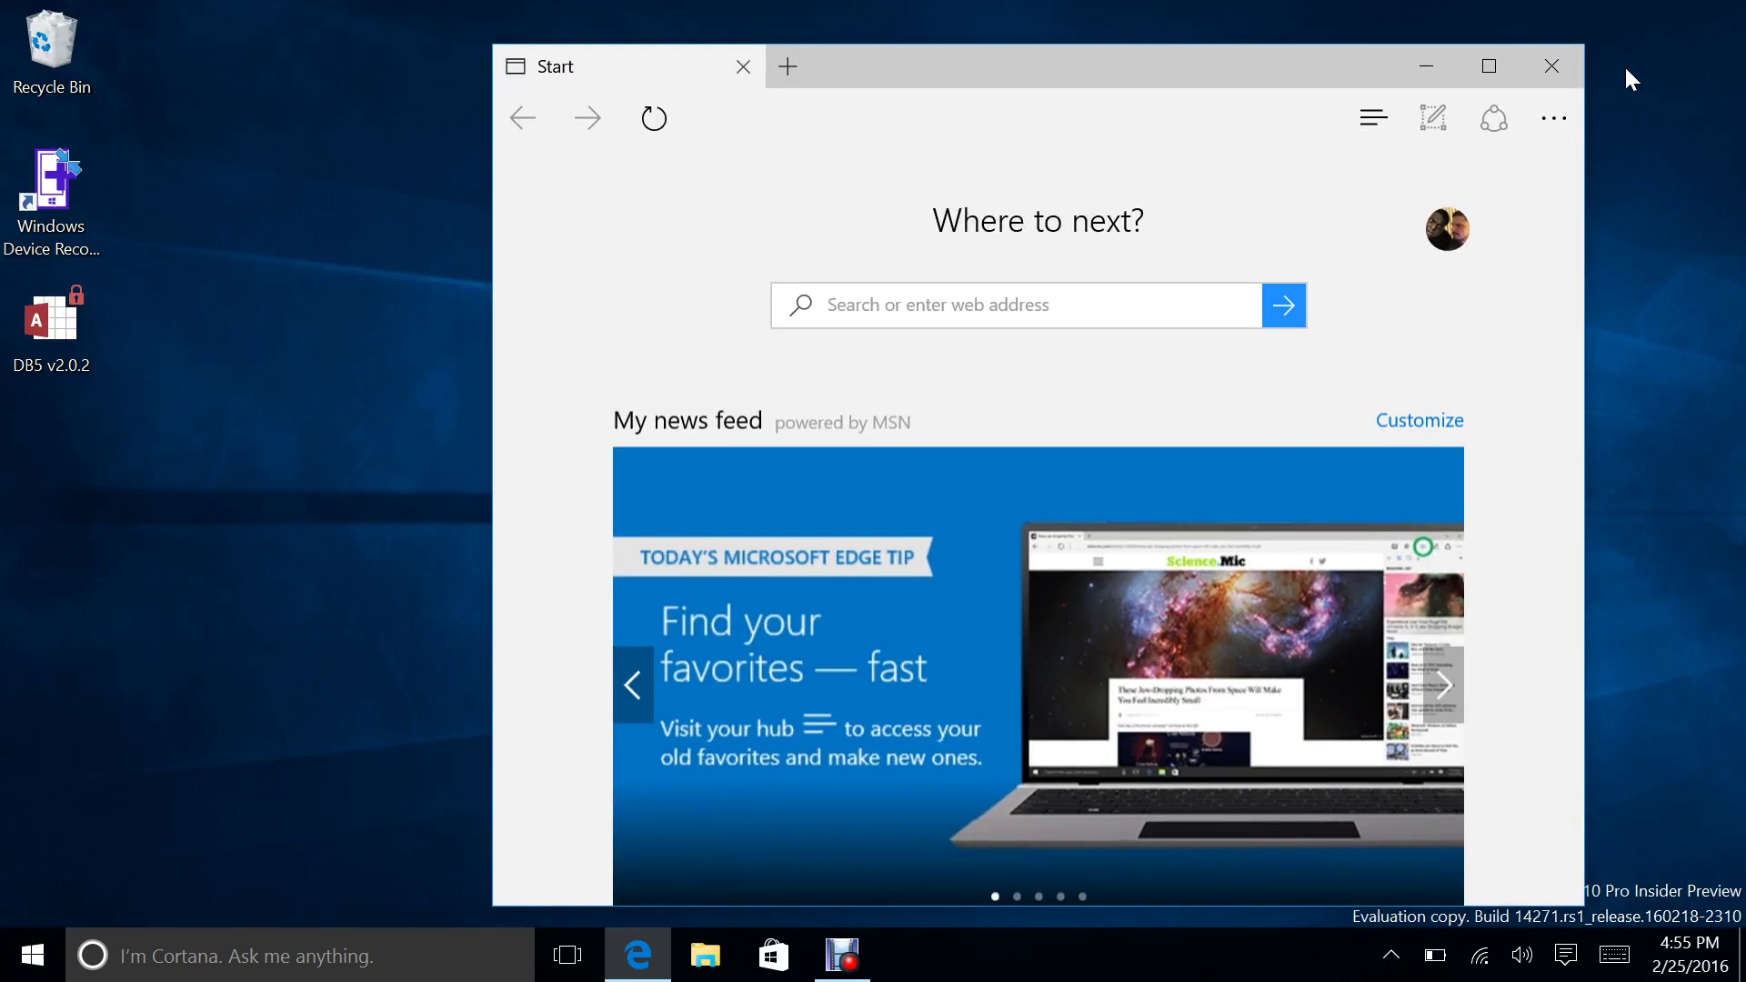
left_click(1555, 82)
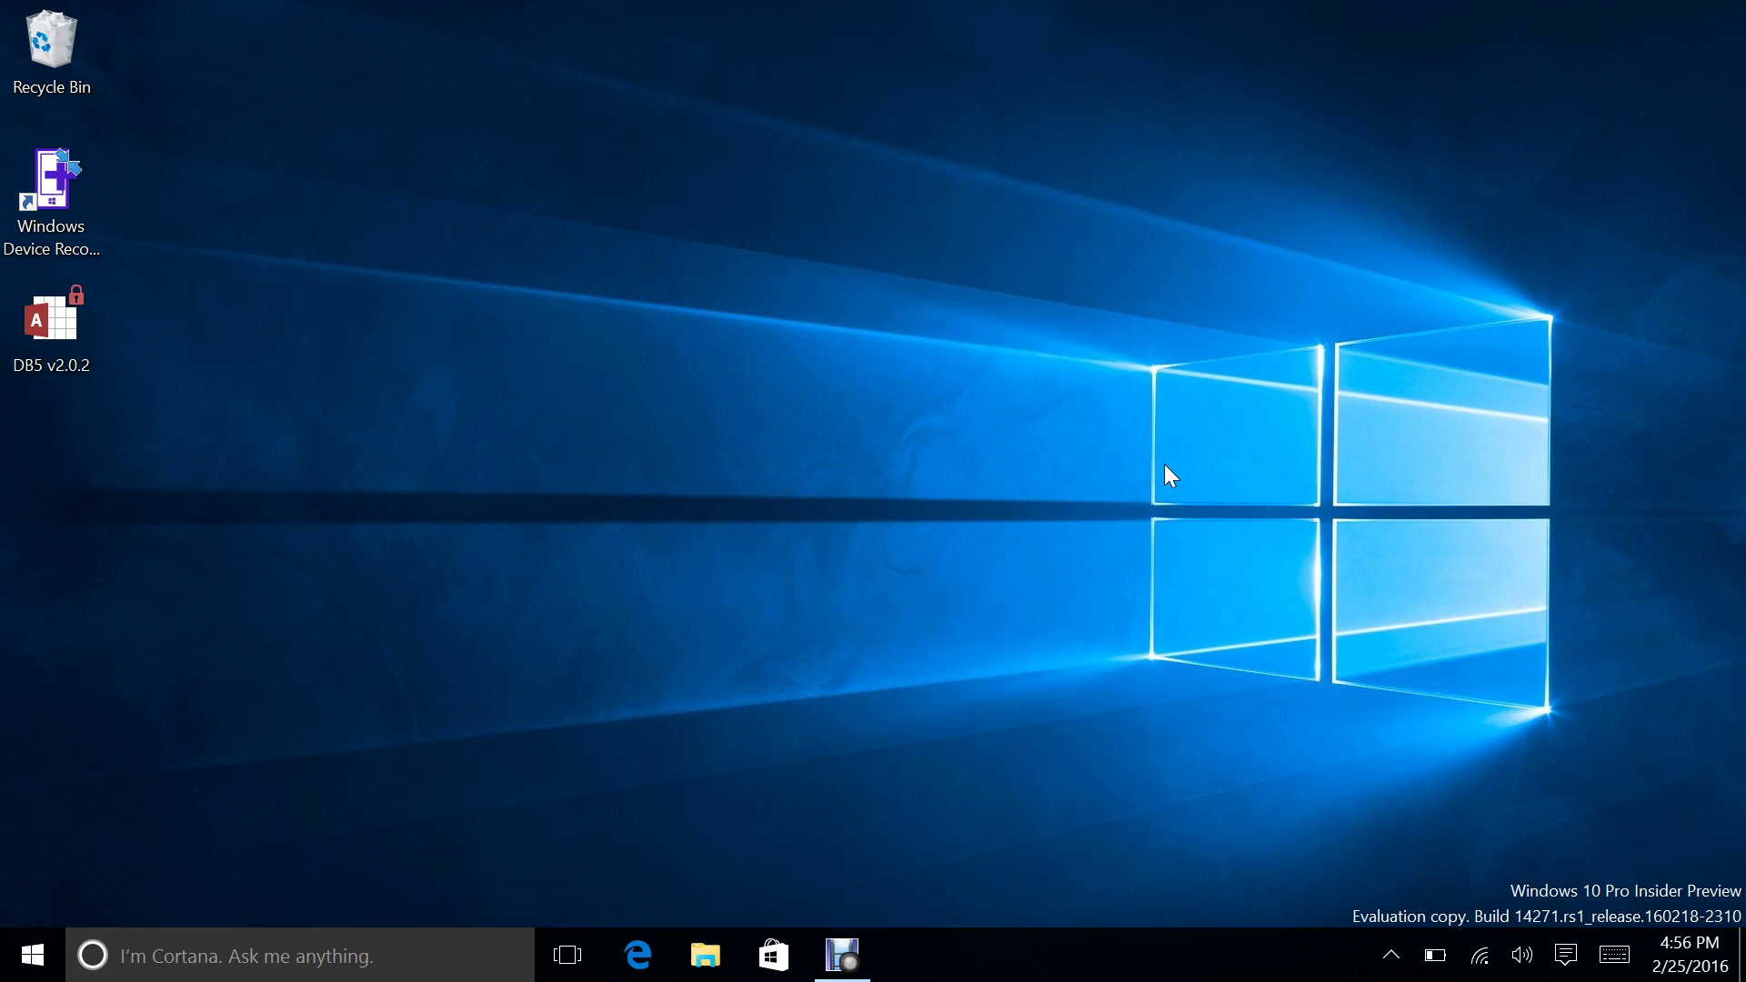
- Look over the notifications and quick actions in the Action Center, and dismiss it
left_click(1565, 955)
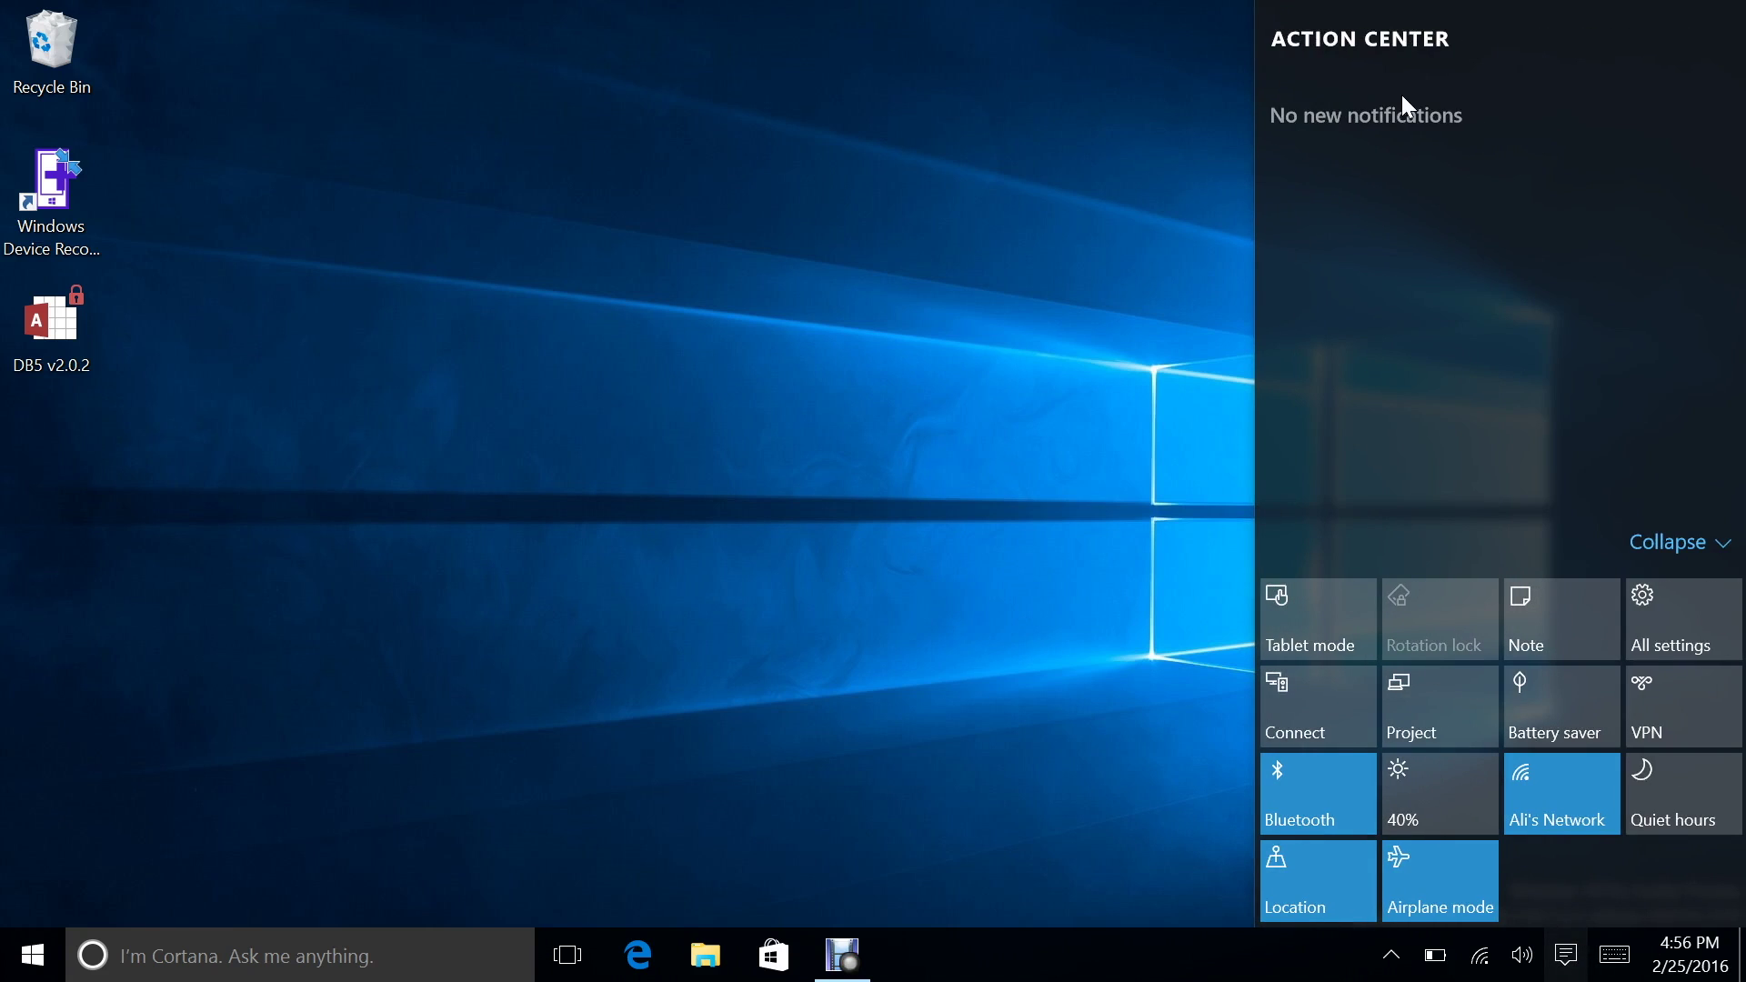
left_click(965, 302)
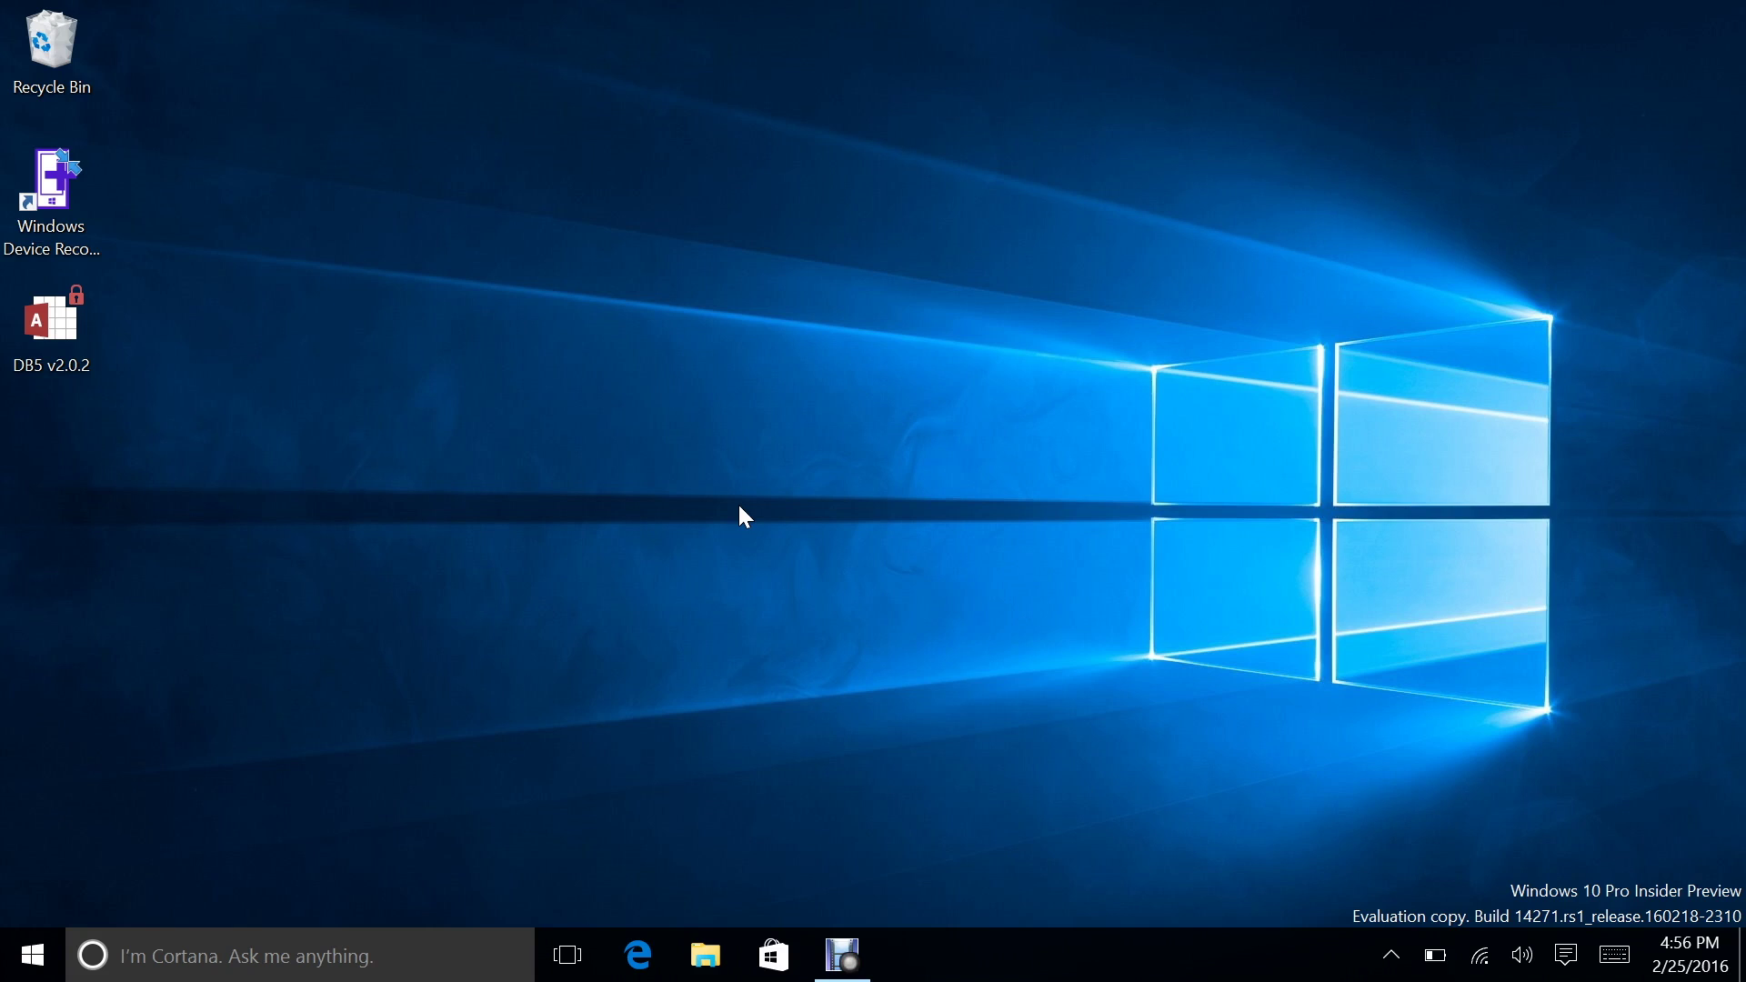
- Browse the full alphabetical list of installed apps in the Start menu, and dismiss the menu
left_click(33, 955)
left_click(198, 901)
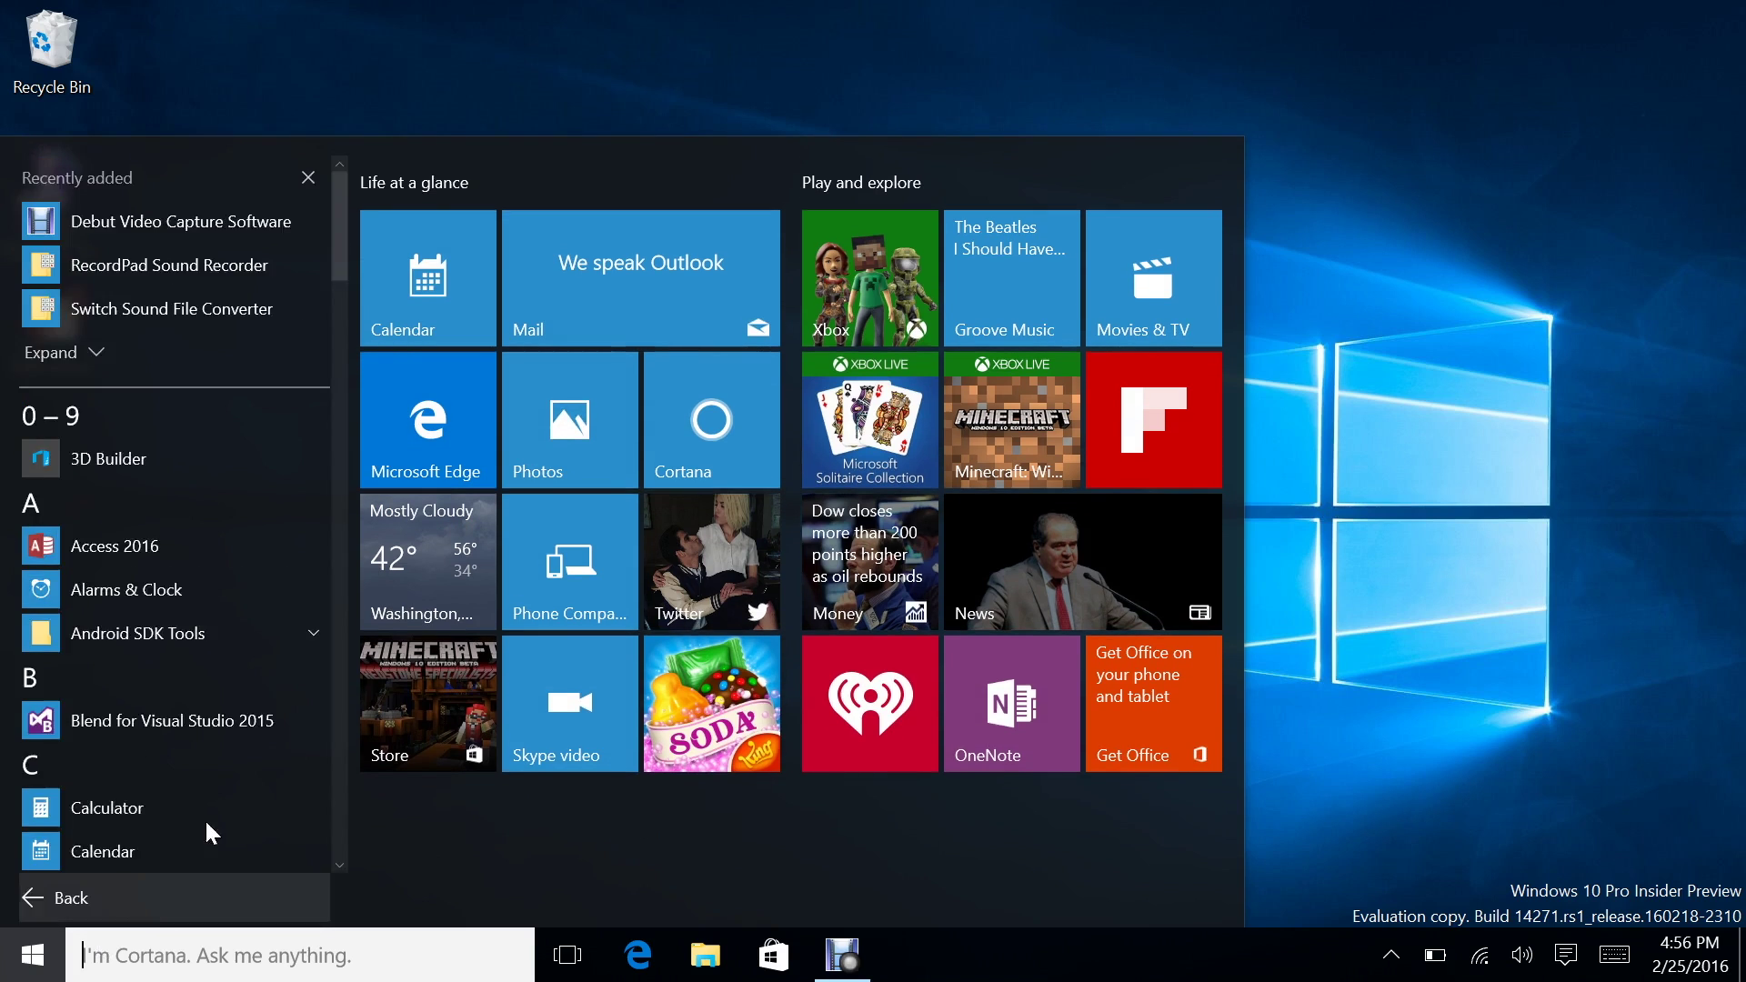
scroll(219, 527, "down", 10)
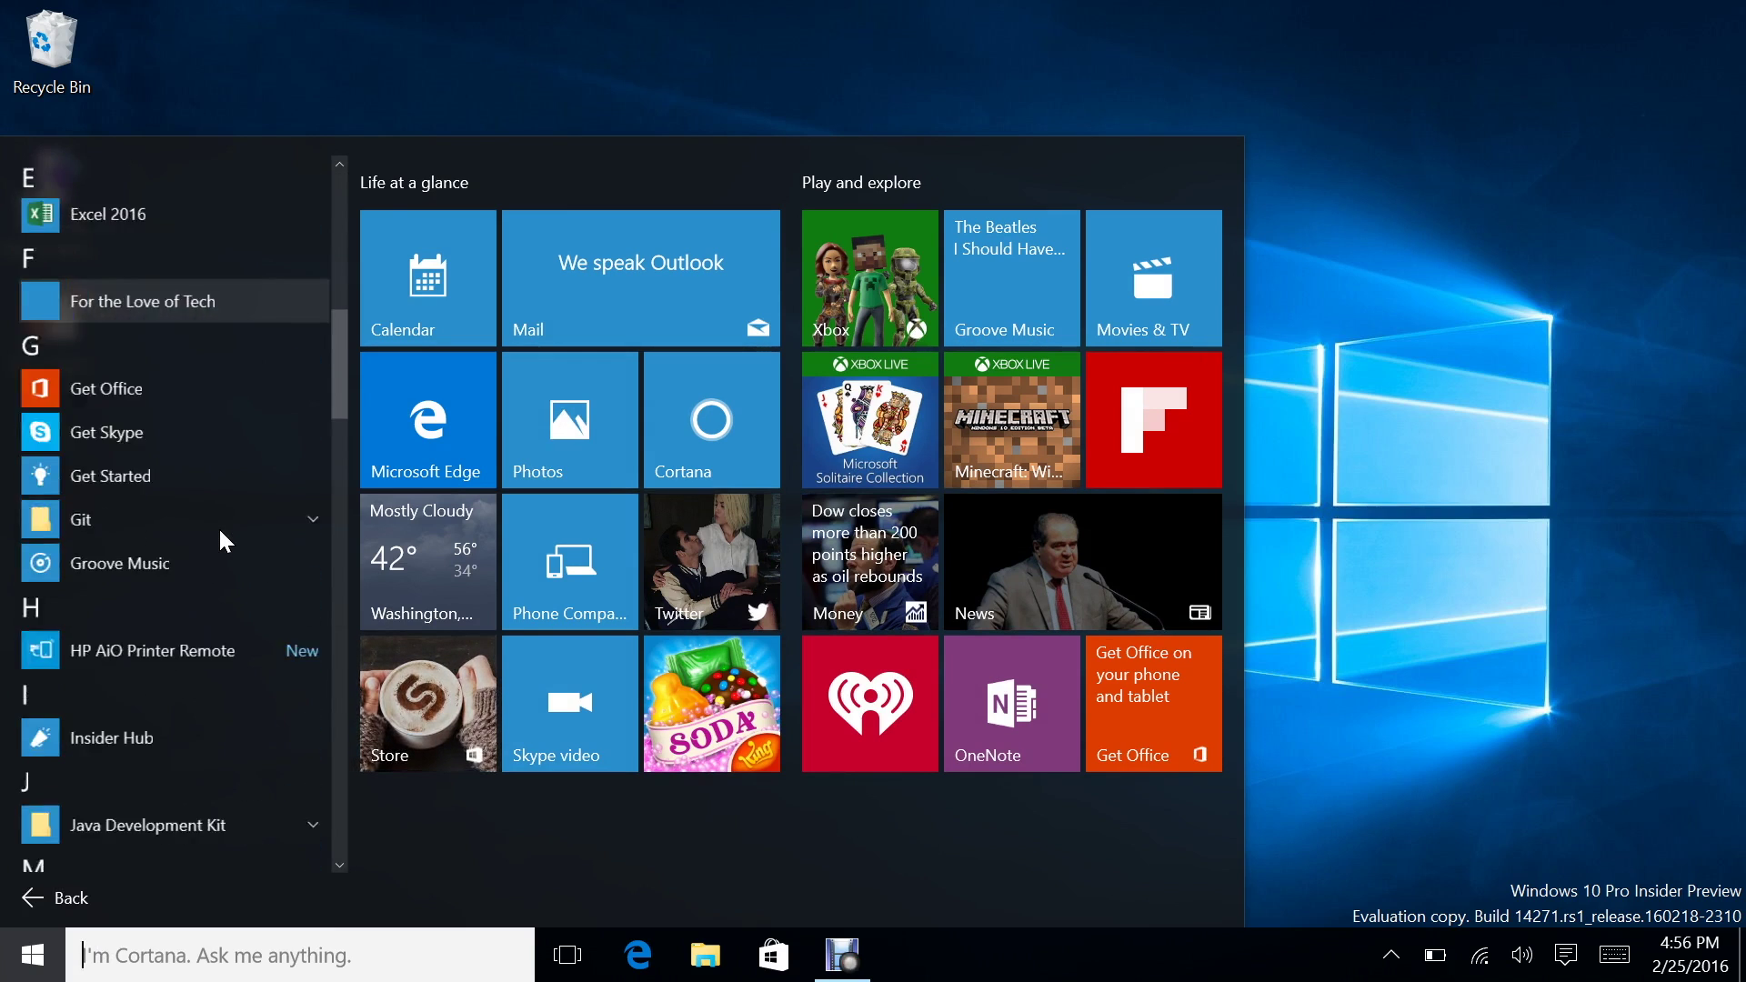
scroll(220, 533, "up", 12)
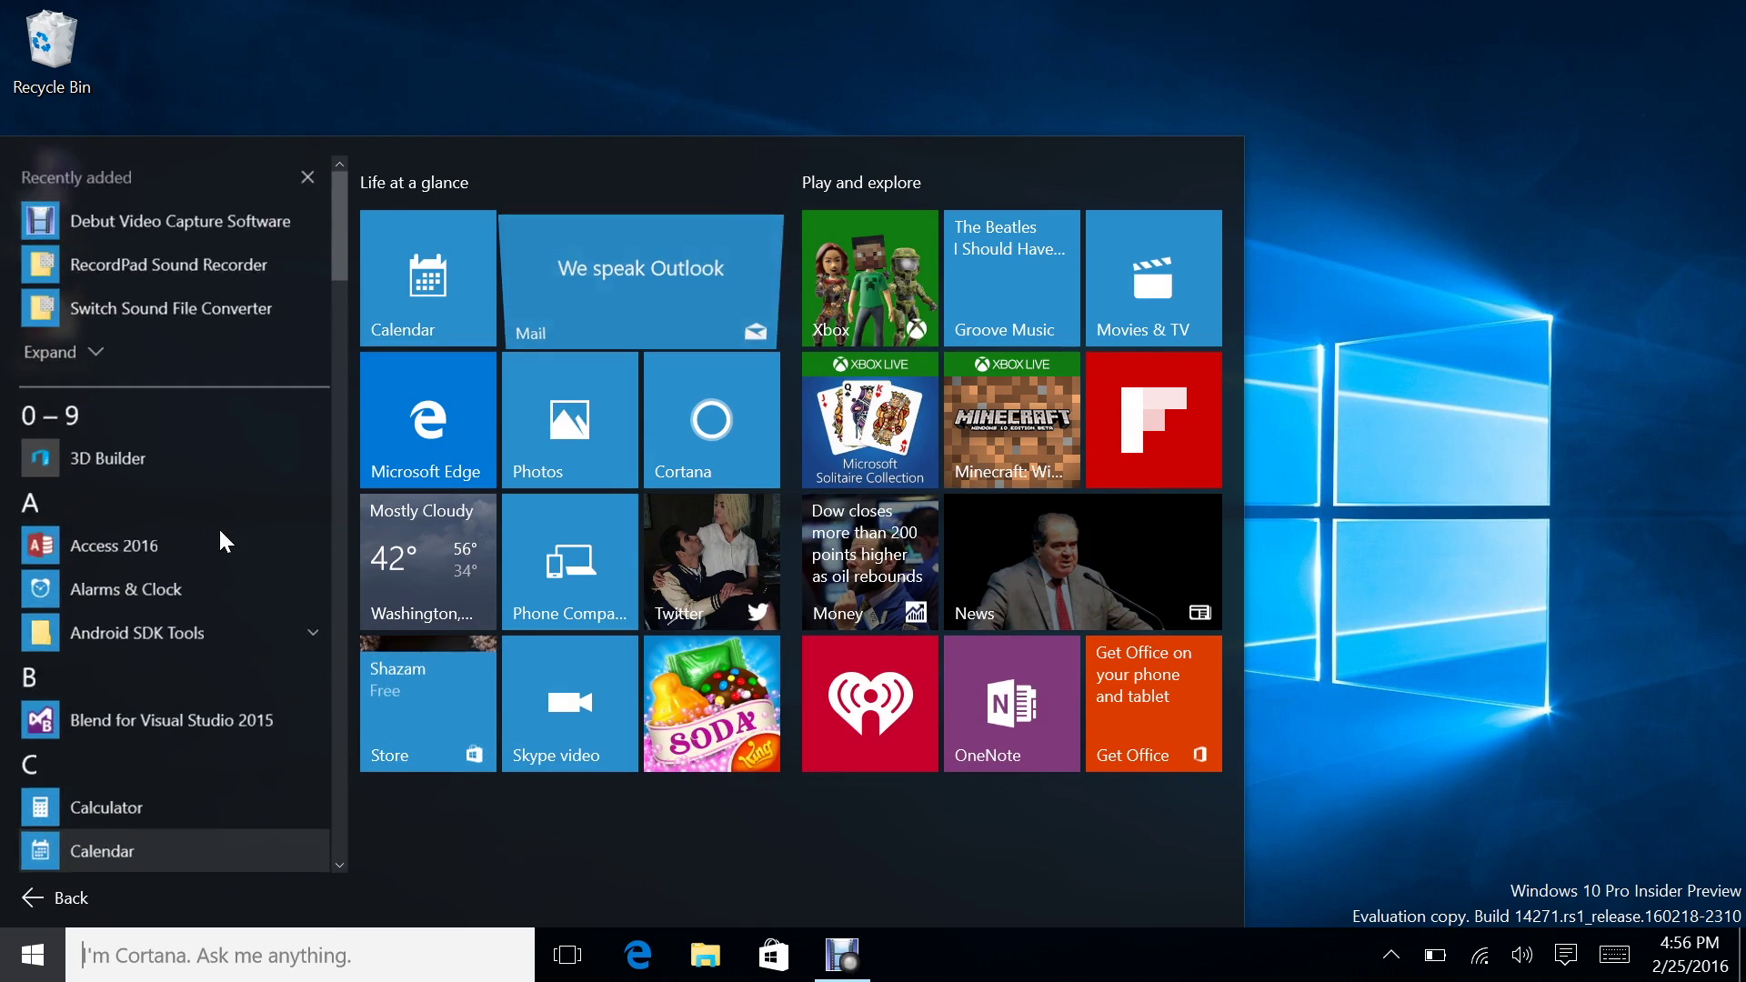
scroll(220, 533, "down", 15)
scroll(221, 537, "down", 4)
left_click(1572, 491)
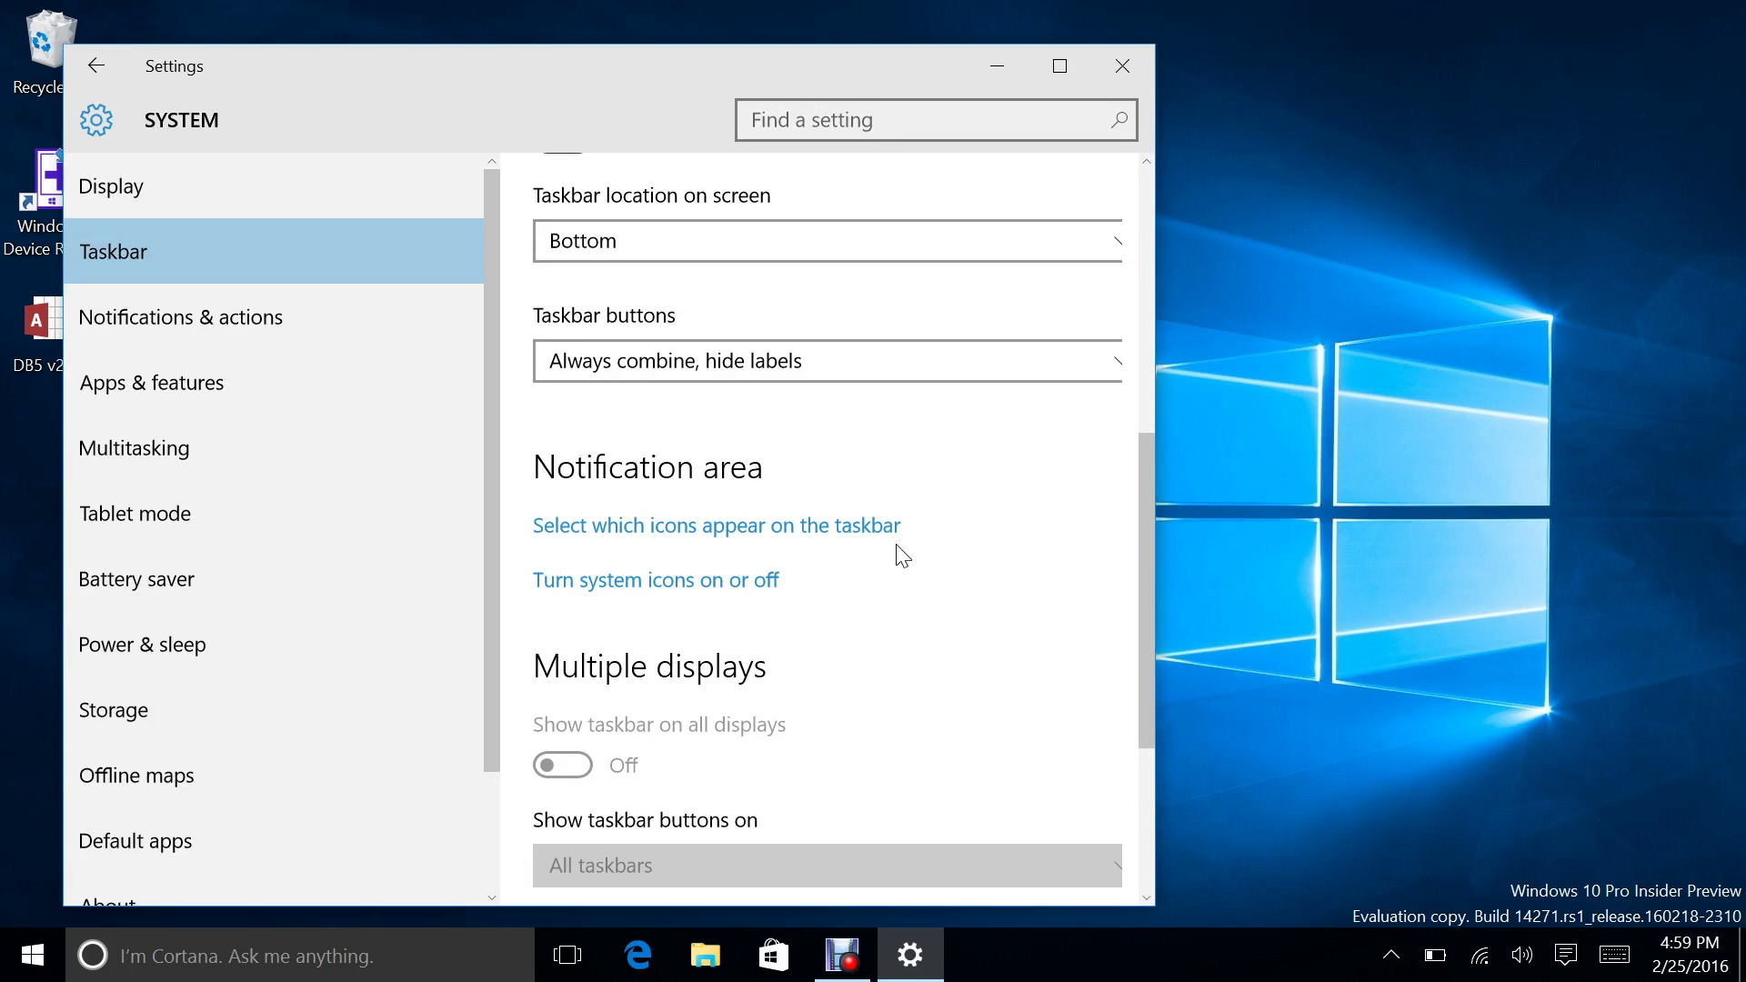
- Set the taskbar to always show all icons in the notification area, and open the Action Center
left_click(812, 528)
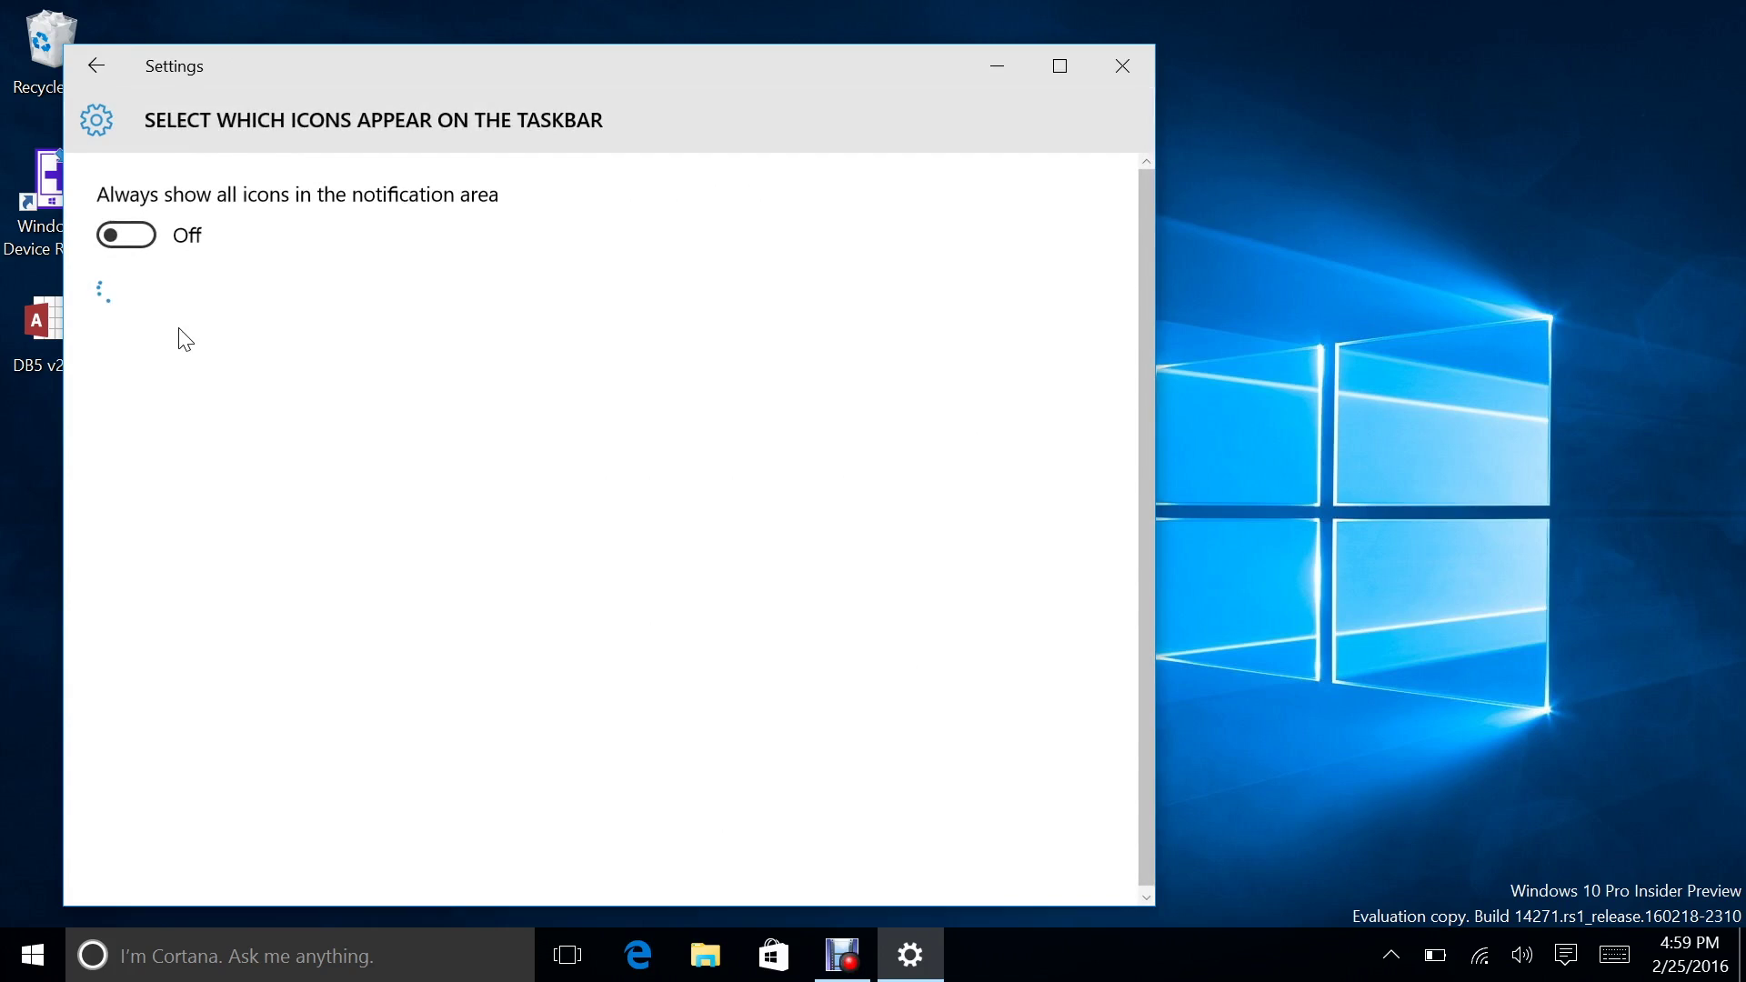
left_click(119, 240)
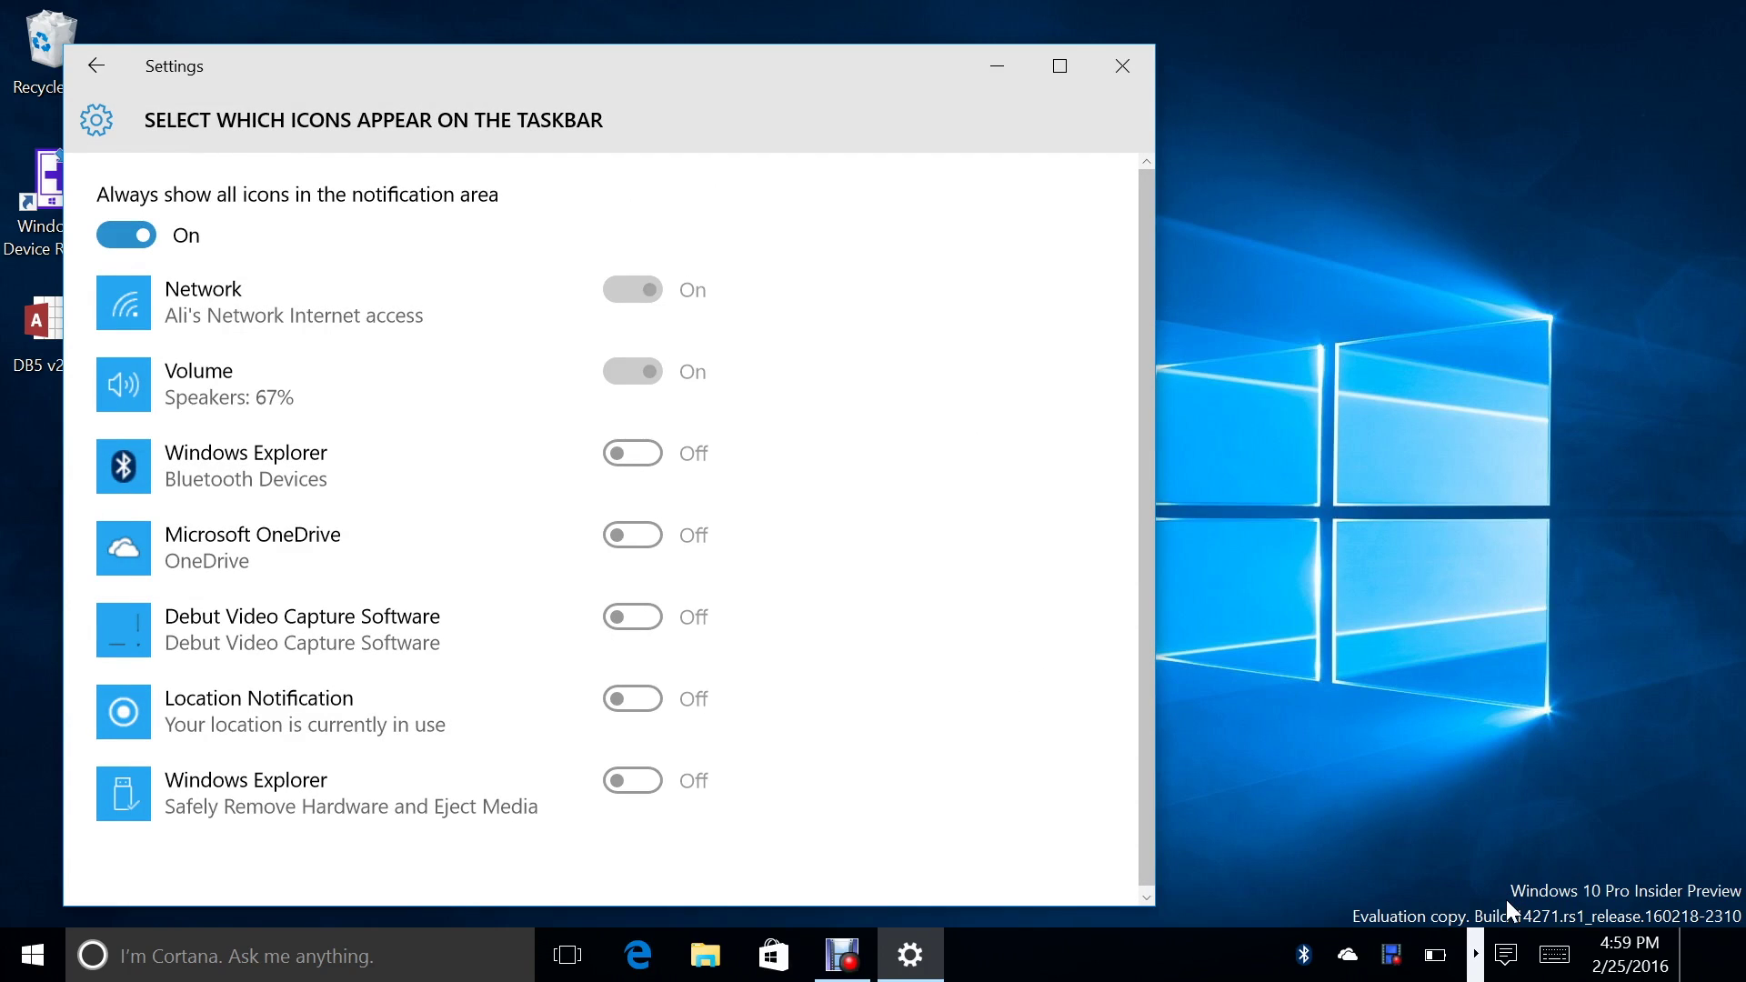
left_click(1477, 956)
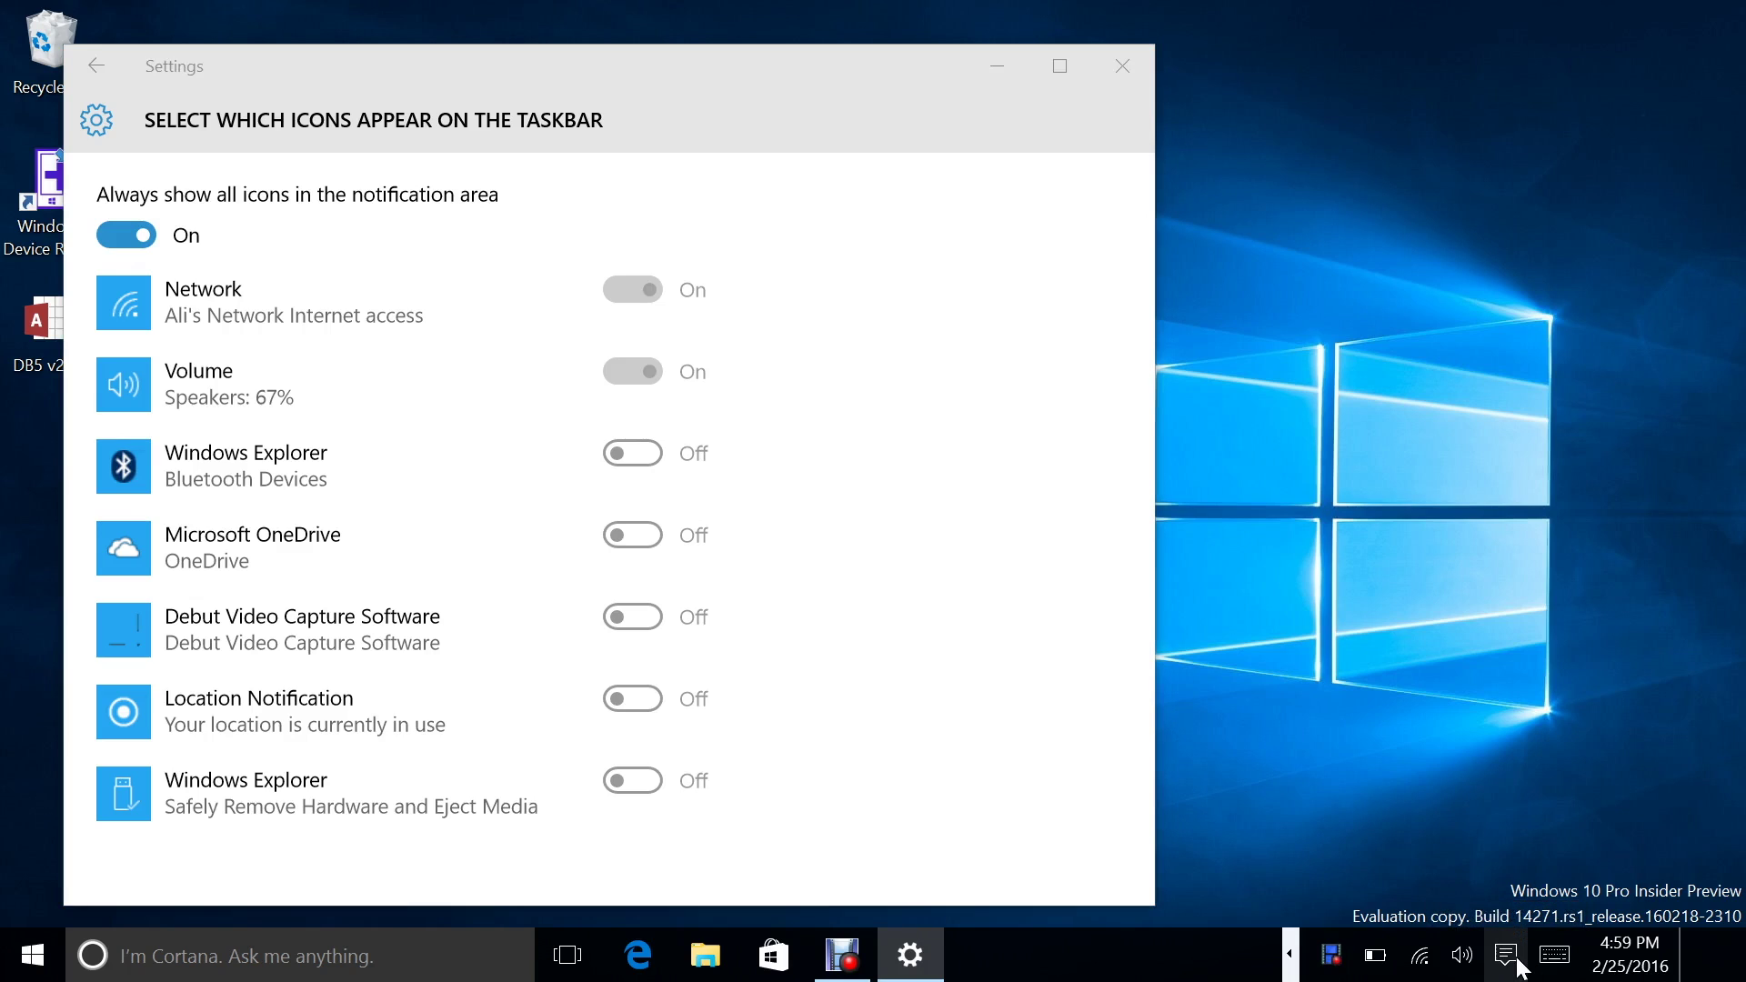
left_click(1509, 956)
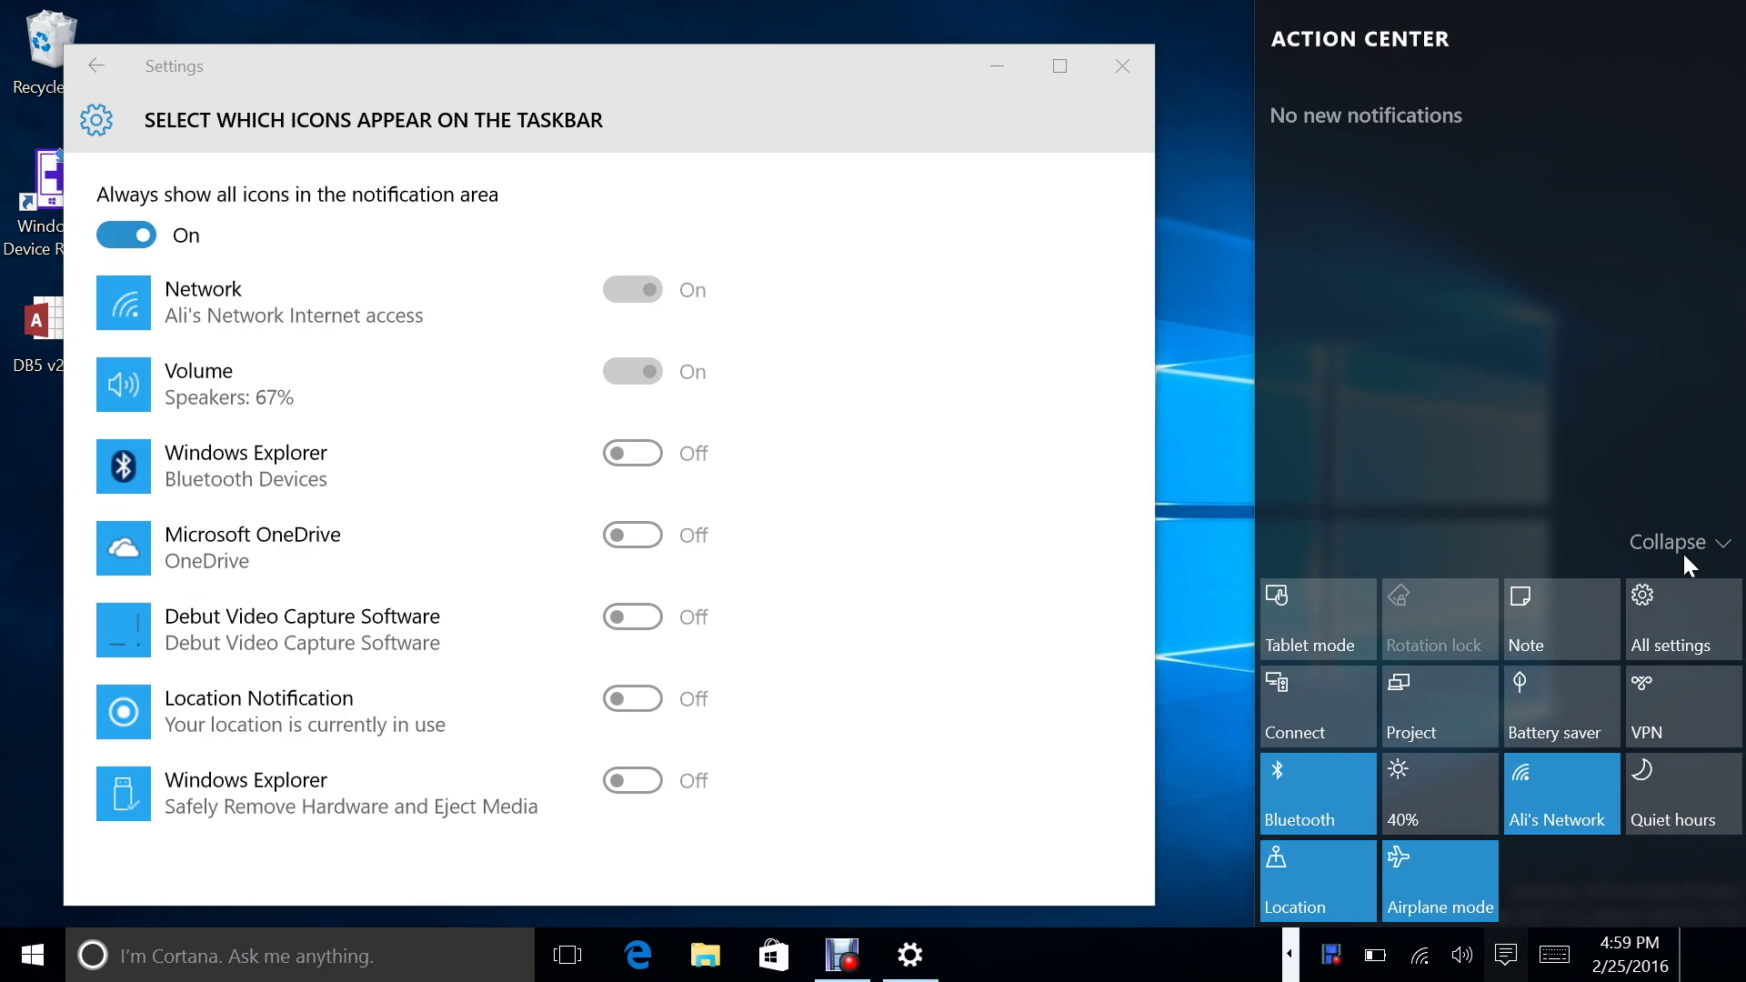
- Turn off always showing all icons in the notification area, and close Settings
left_click(141, 238)
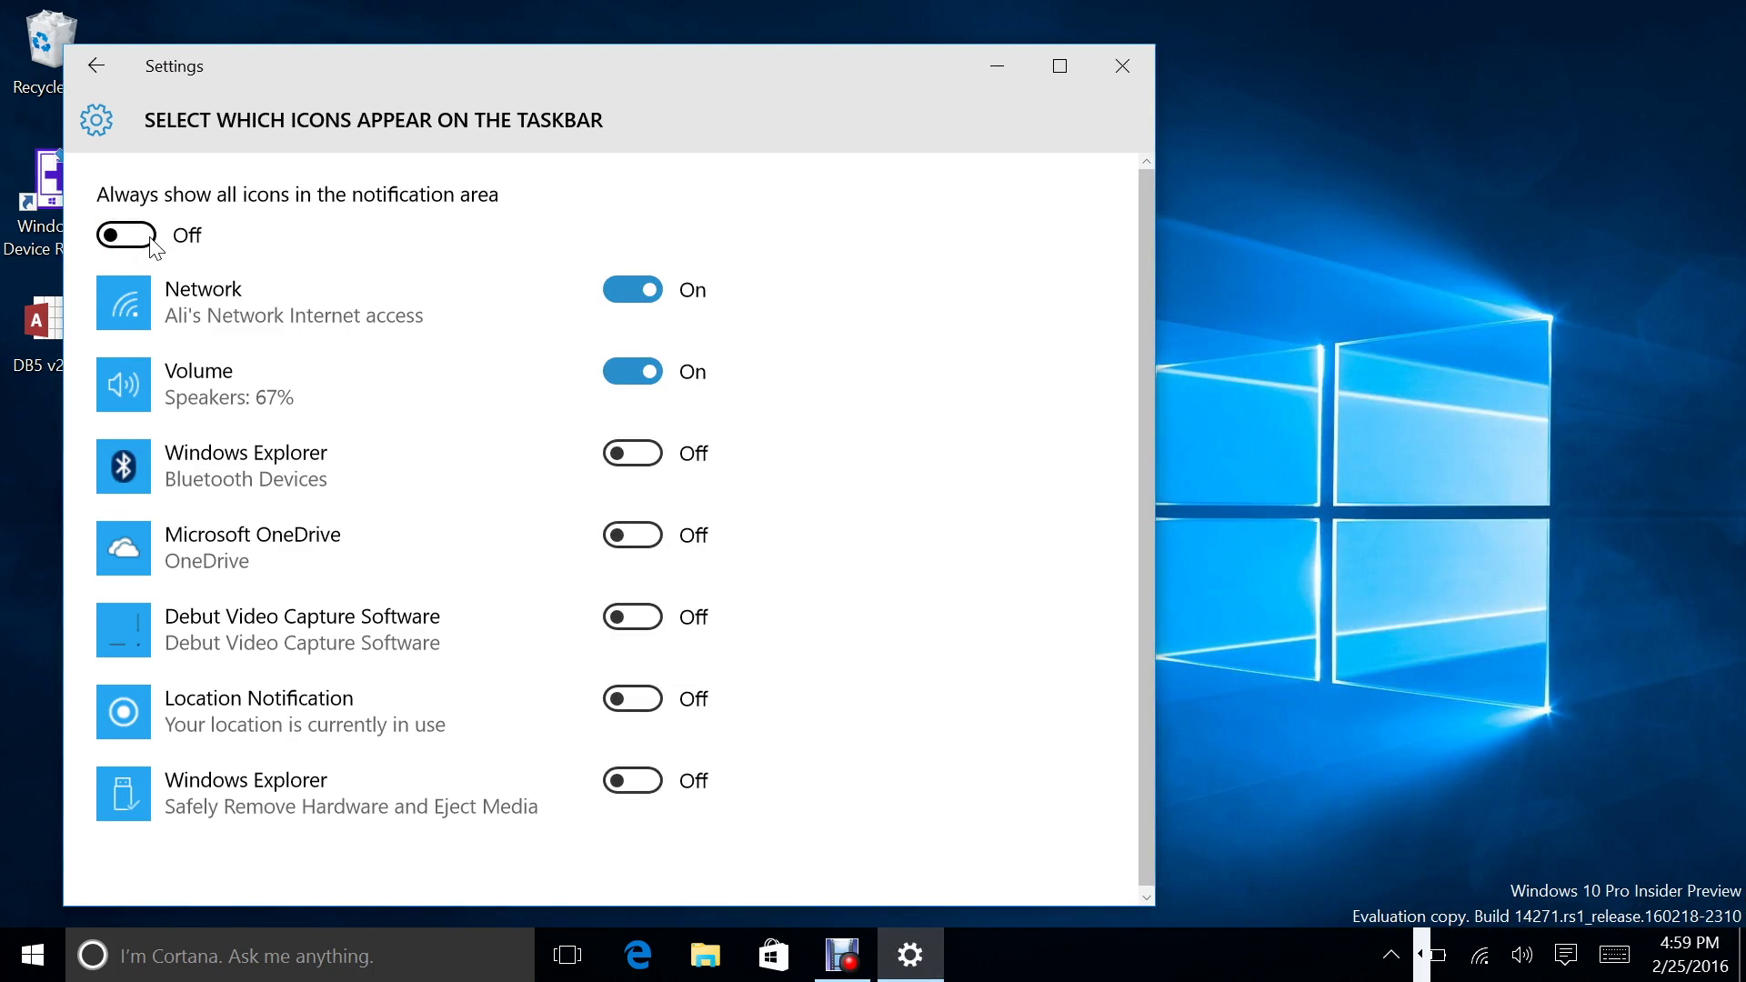
left_click(143, 246)
left_click(142, 249)
left_click(1126, 78)
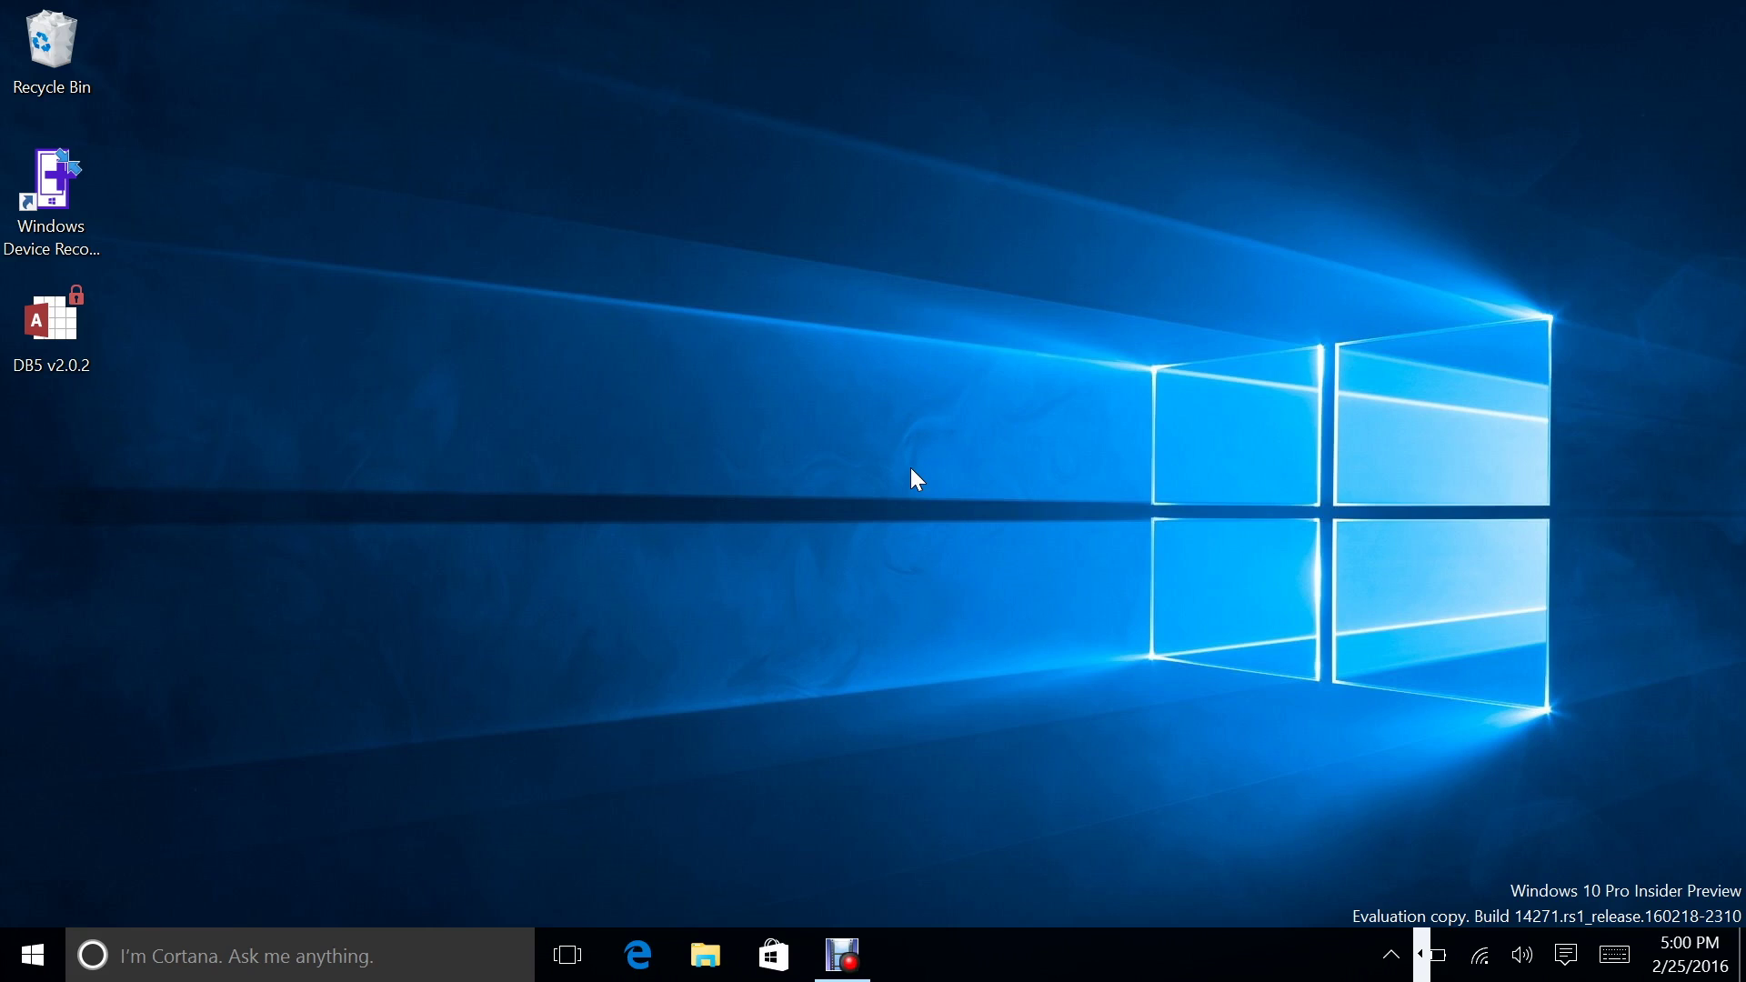
- Open Microsoft Edge in a maximized window and go to bing.com
left_click(638, 955)
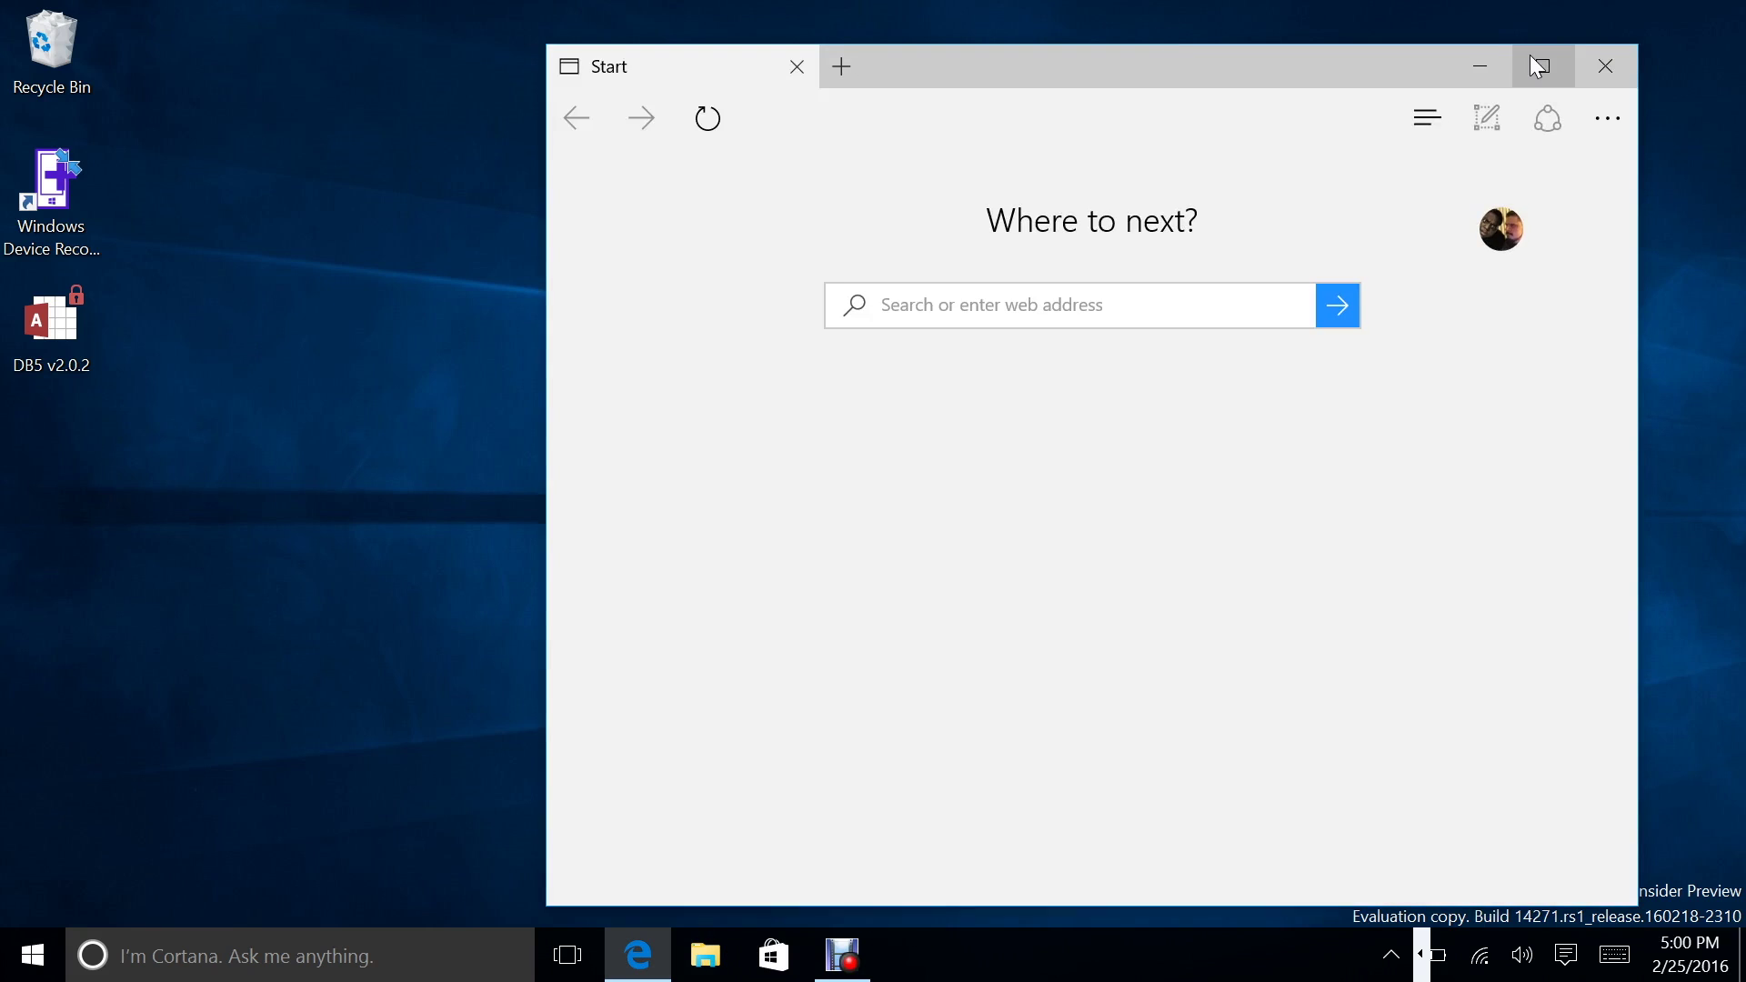
left_click(1539, 63)
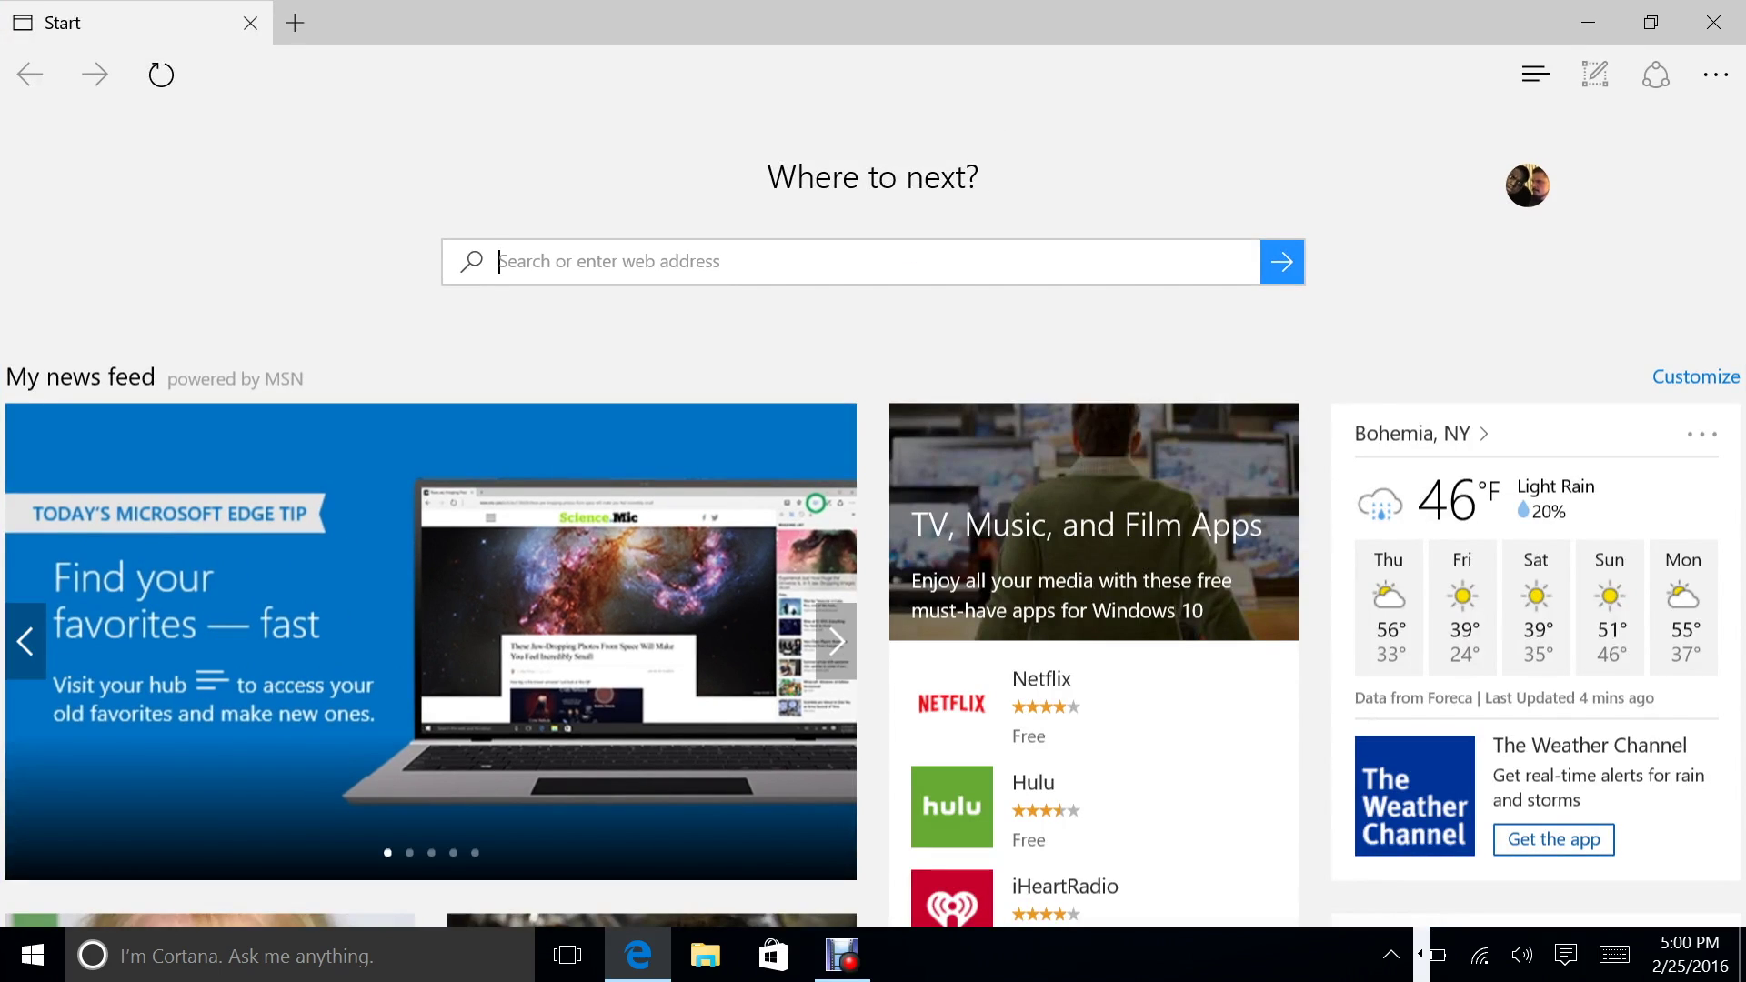
type("bing.com")
key("Return")
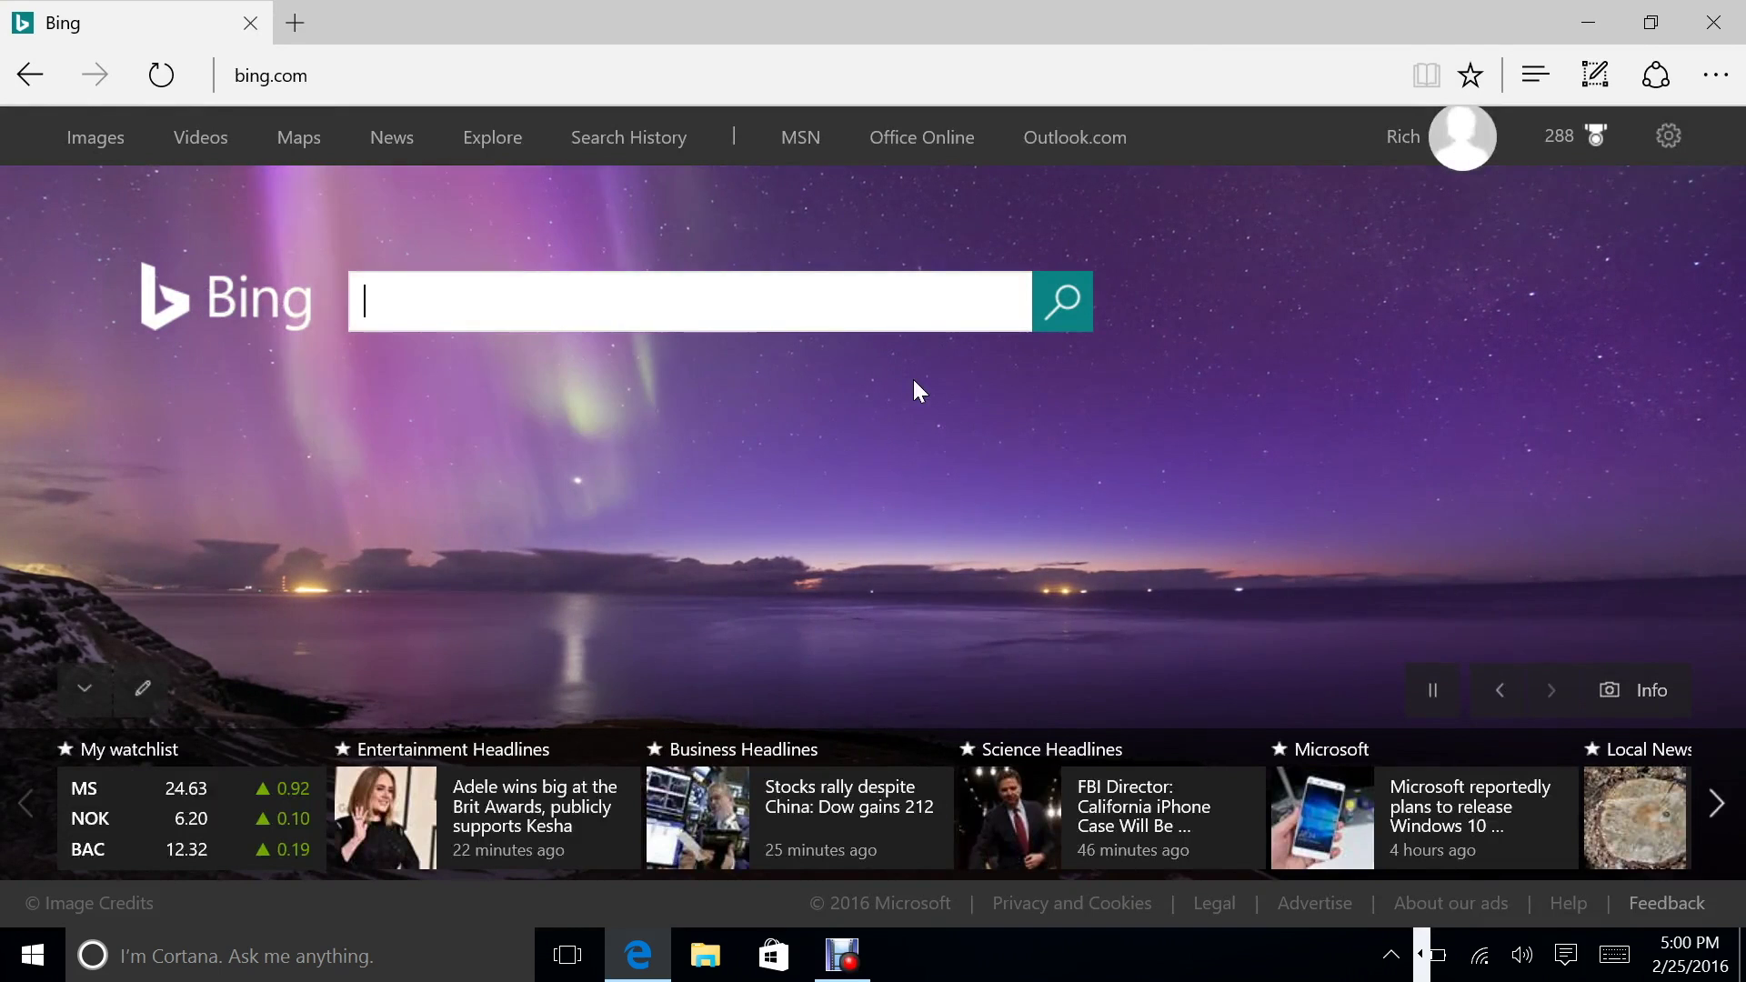
- Go to the website powerbi.com in the same tab
left_click(861, 72)
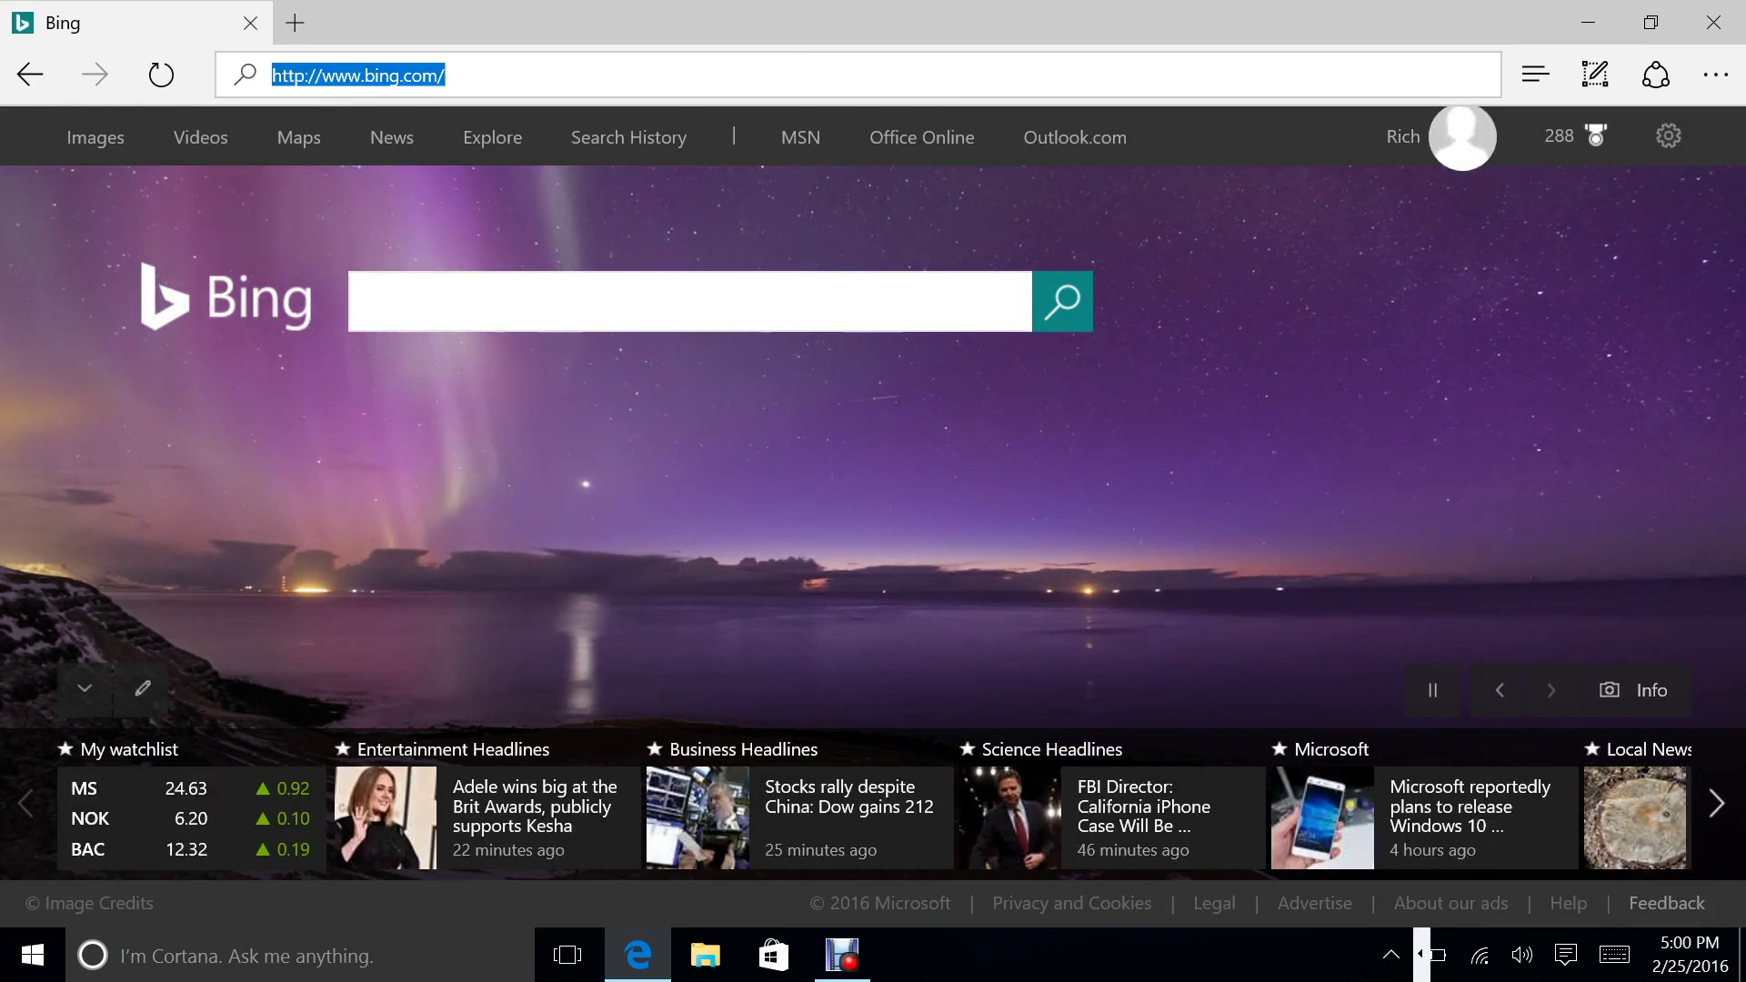
type("powe")
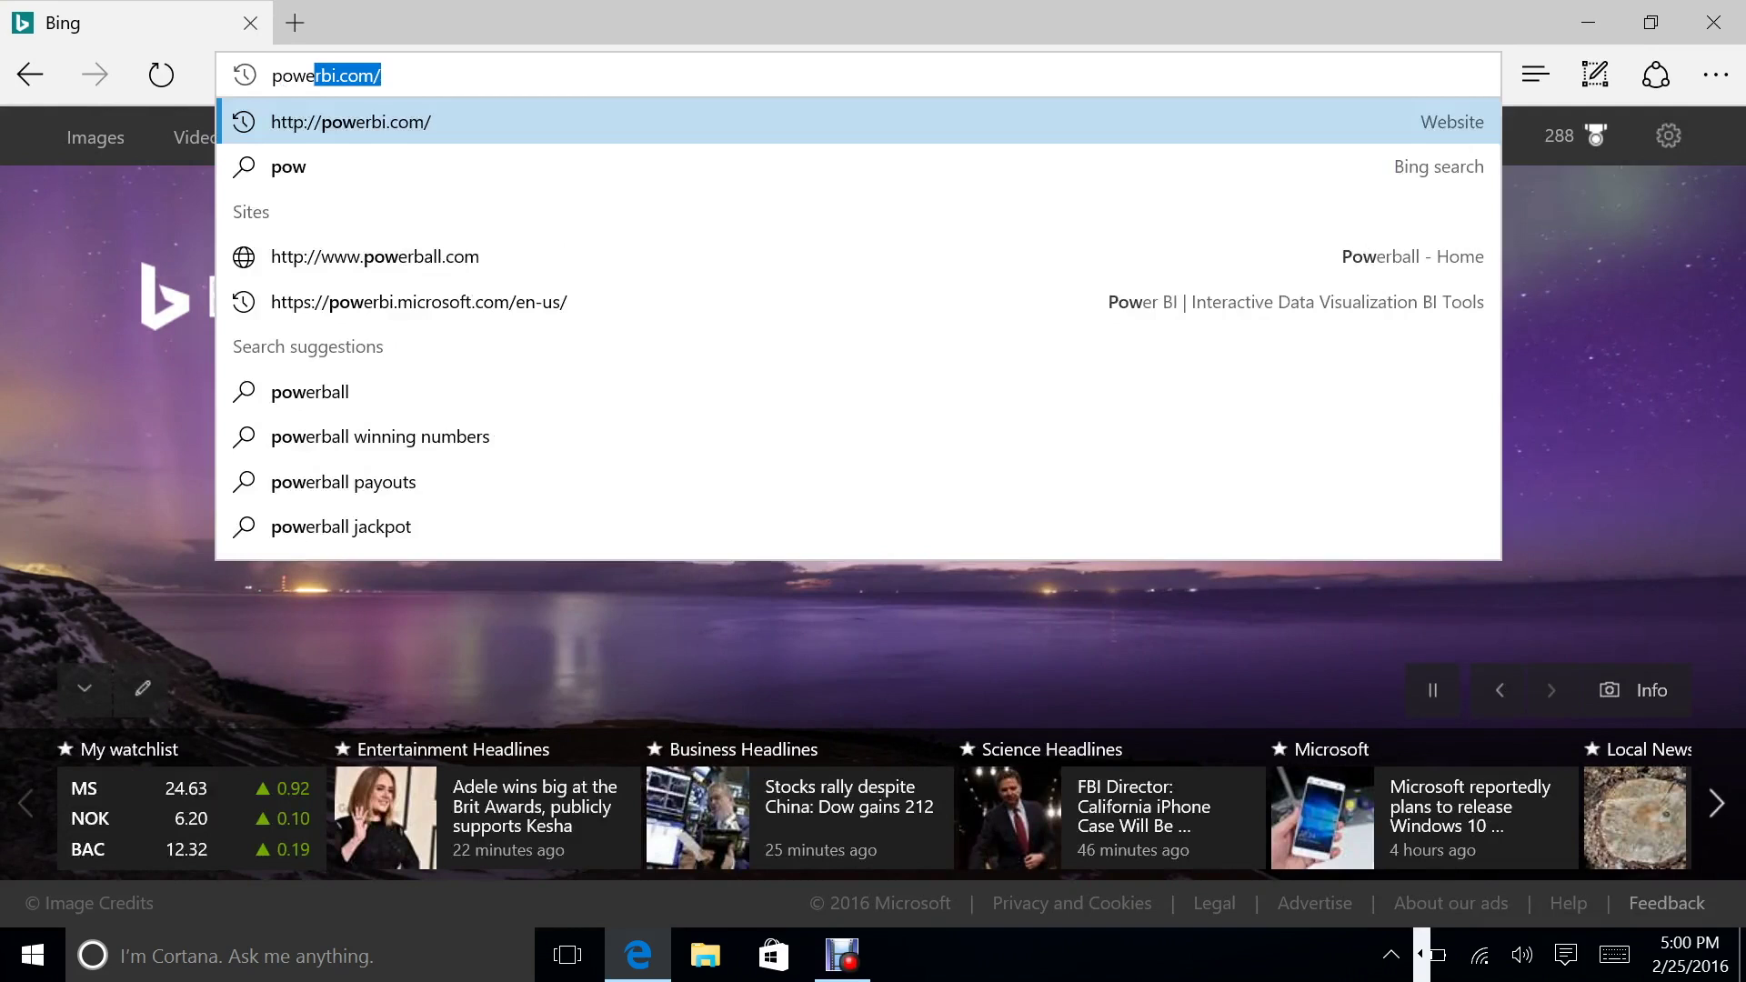
type("r")
key("Return")
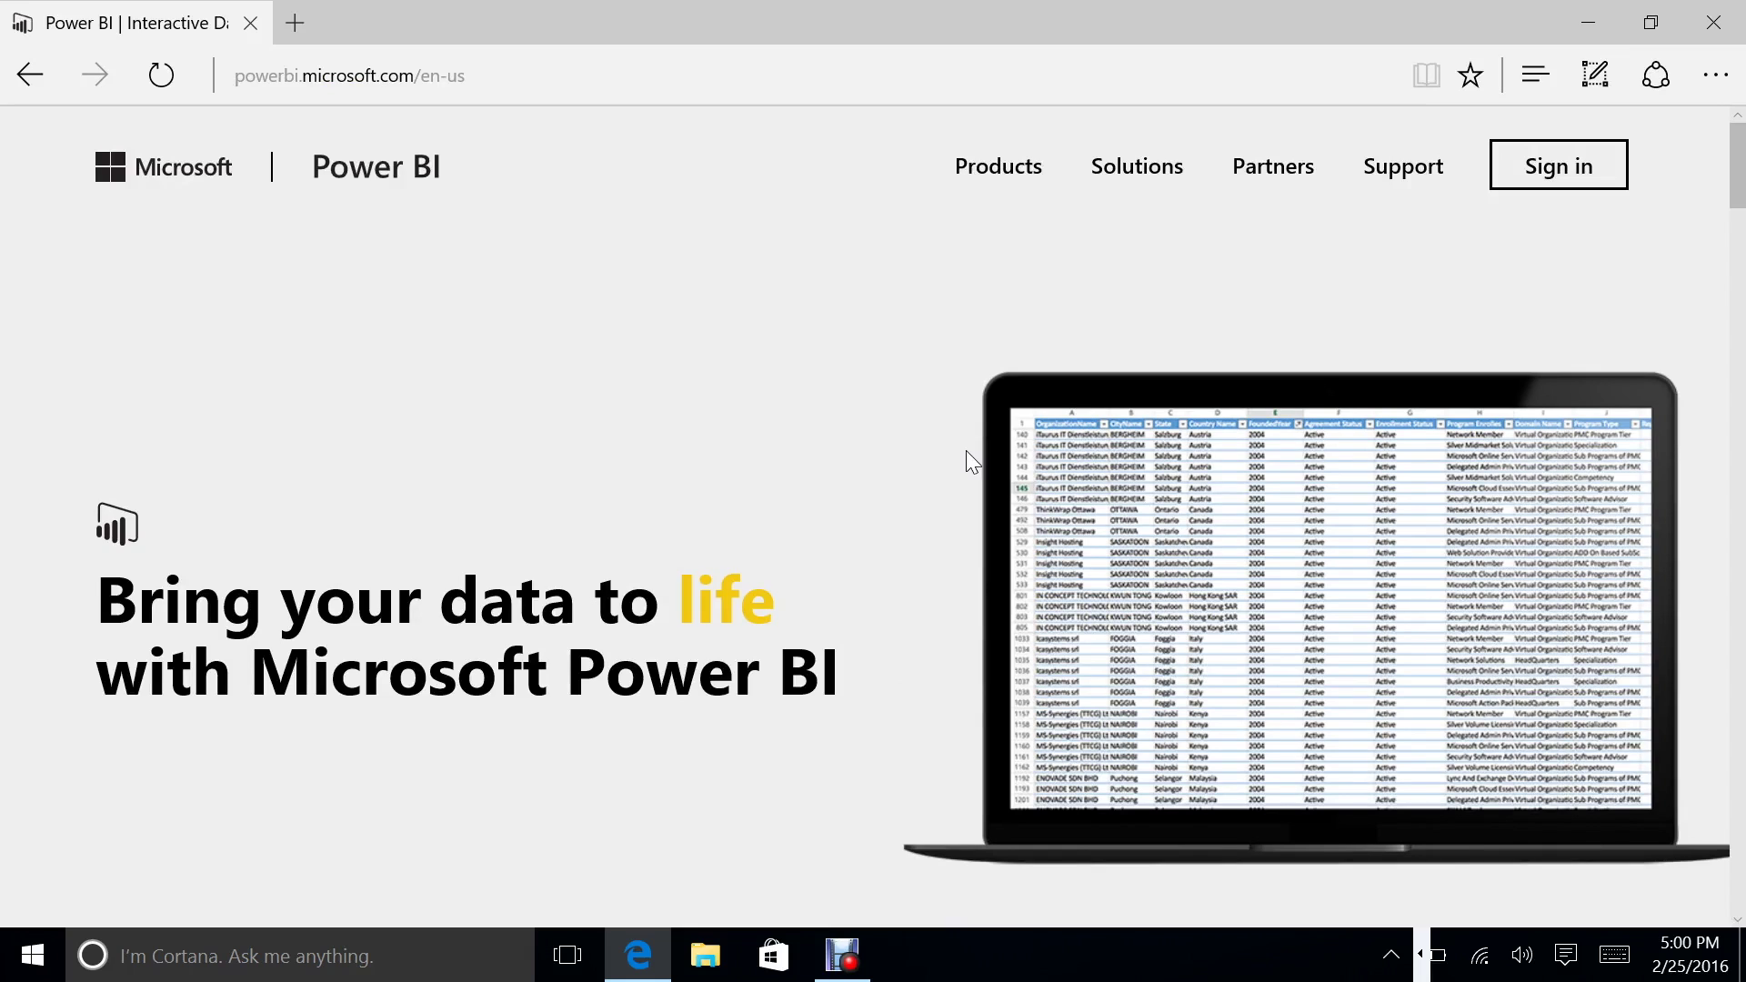
- Look through the Power BI home page from start to end, return to its beginning, and close the browser
scroll(963, 452, "down", 1)
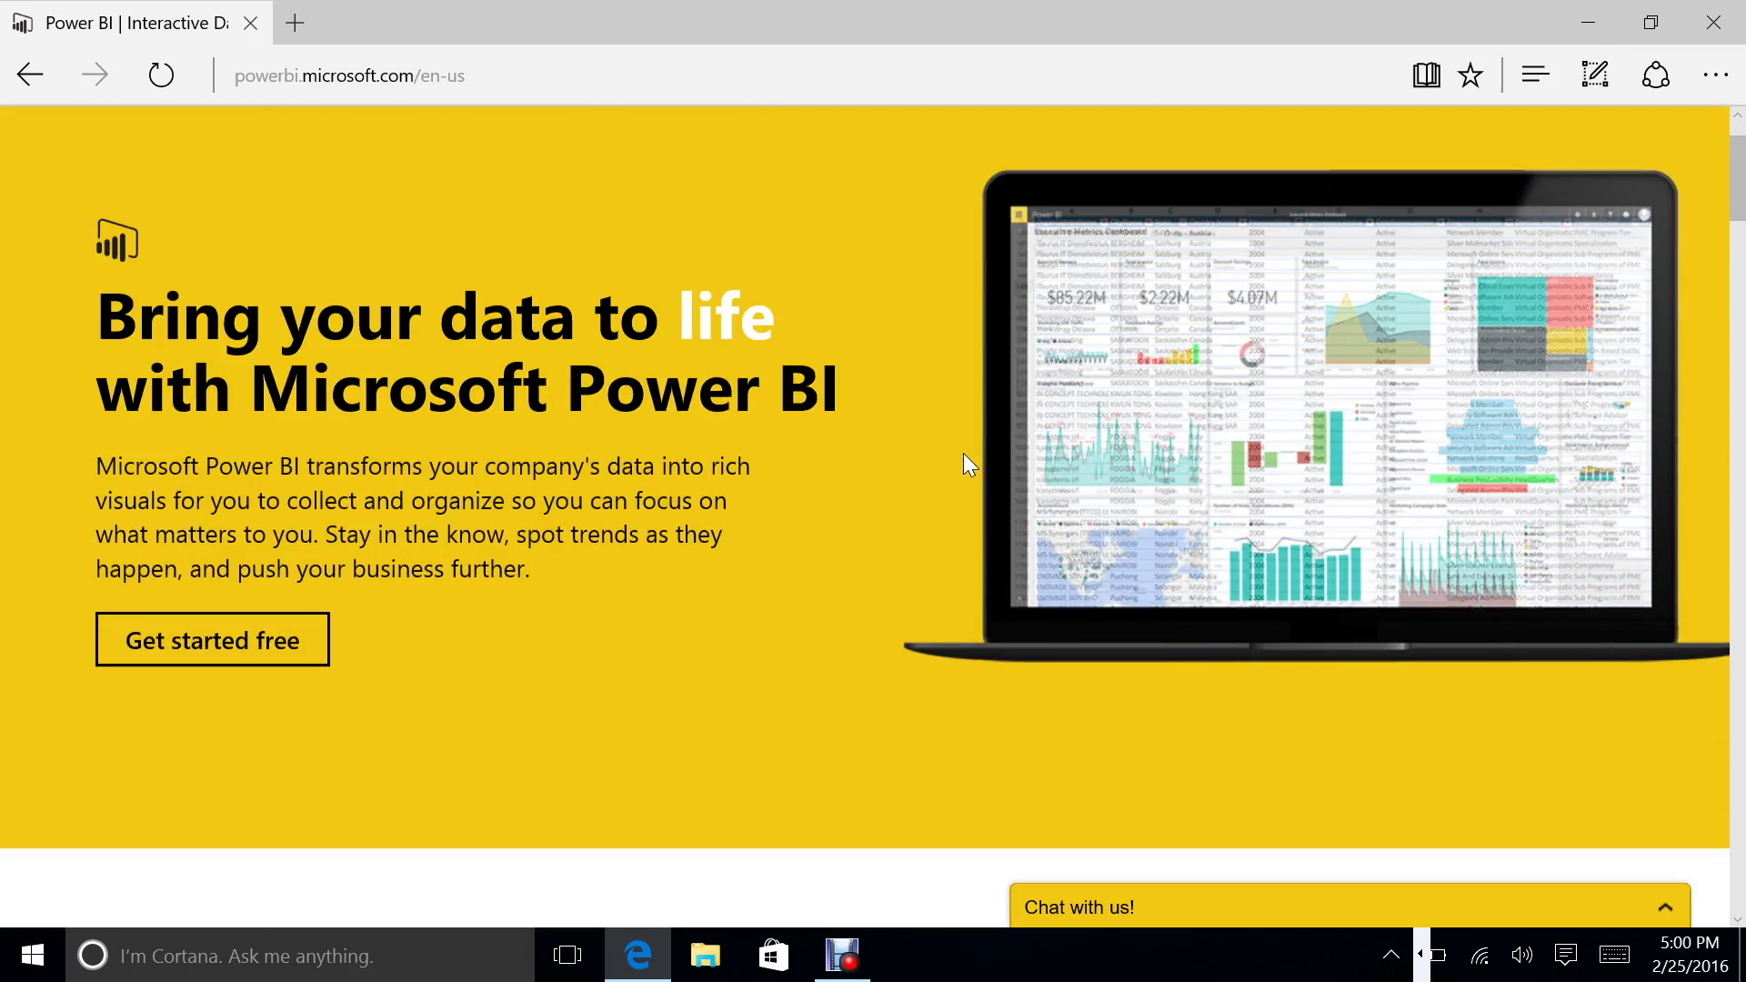
scroll(963, 453, "down", 20)
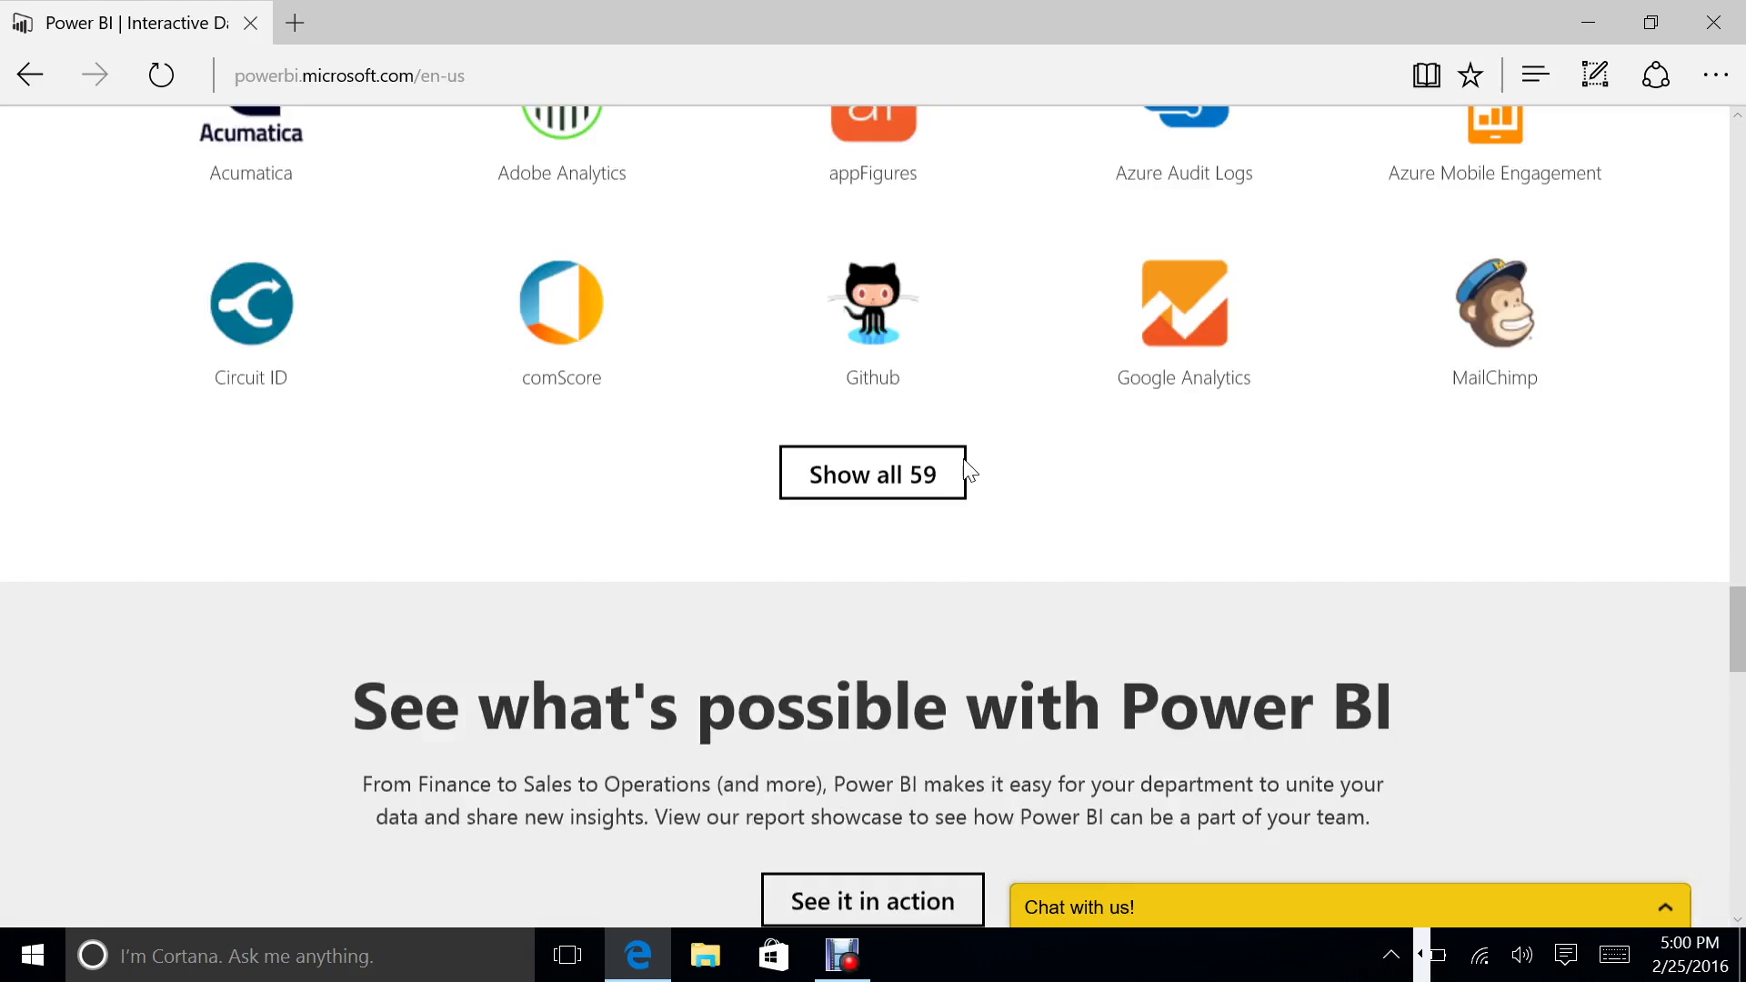
scroll(963, 459, "down", 15)
scroll(970, 473, "up", 10)
scroll(976, 479, "up", 20)
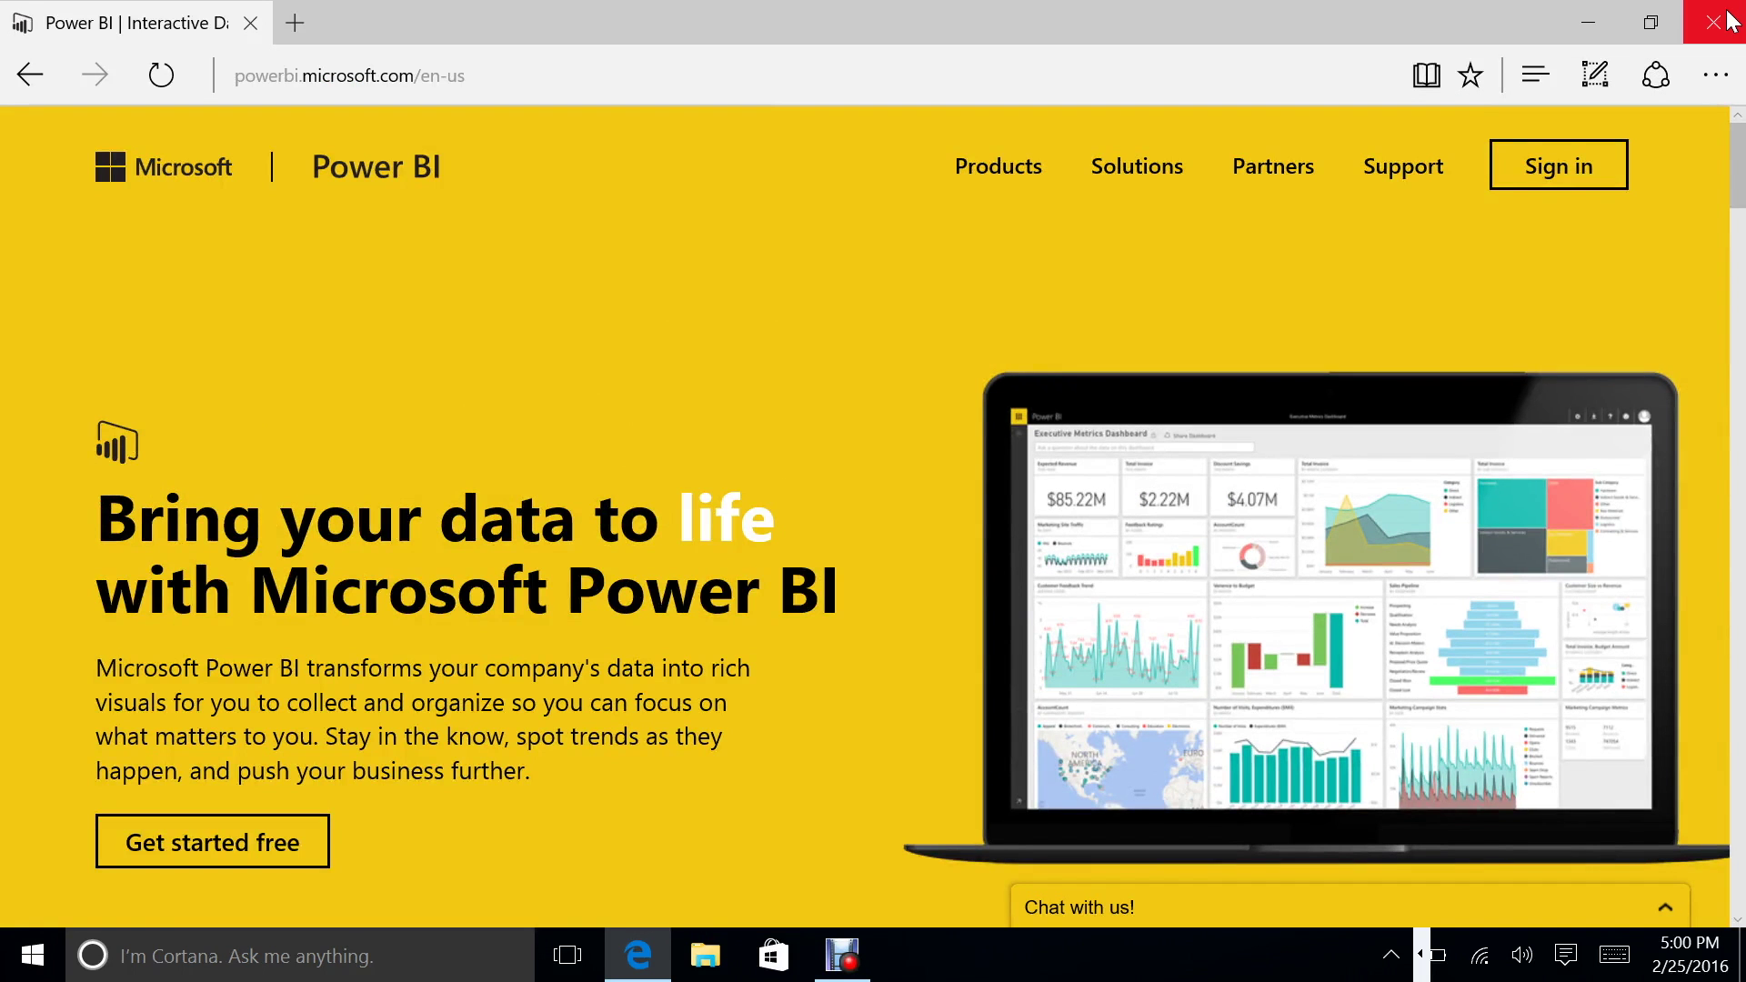
left_click(1729, 20)
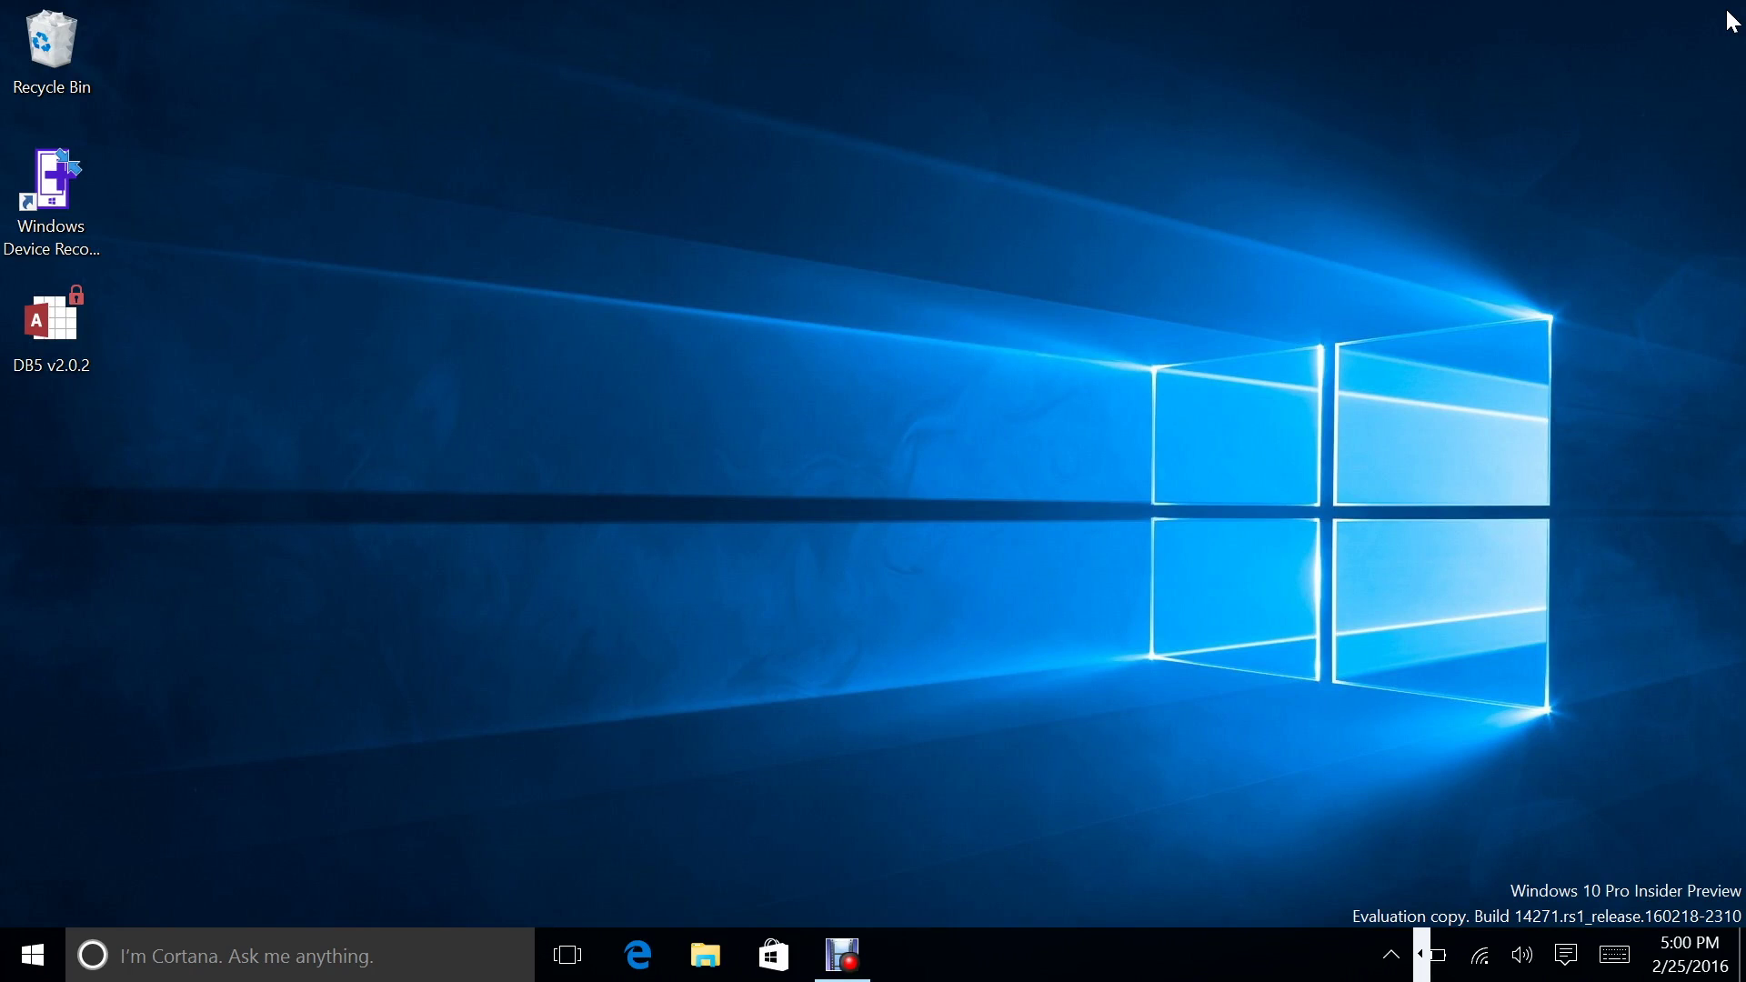
key("ctrl+F10")
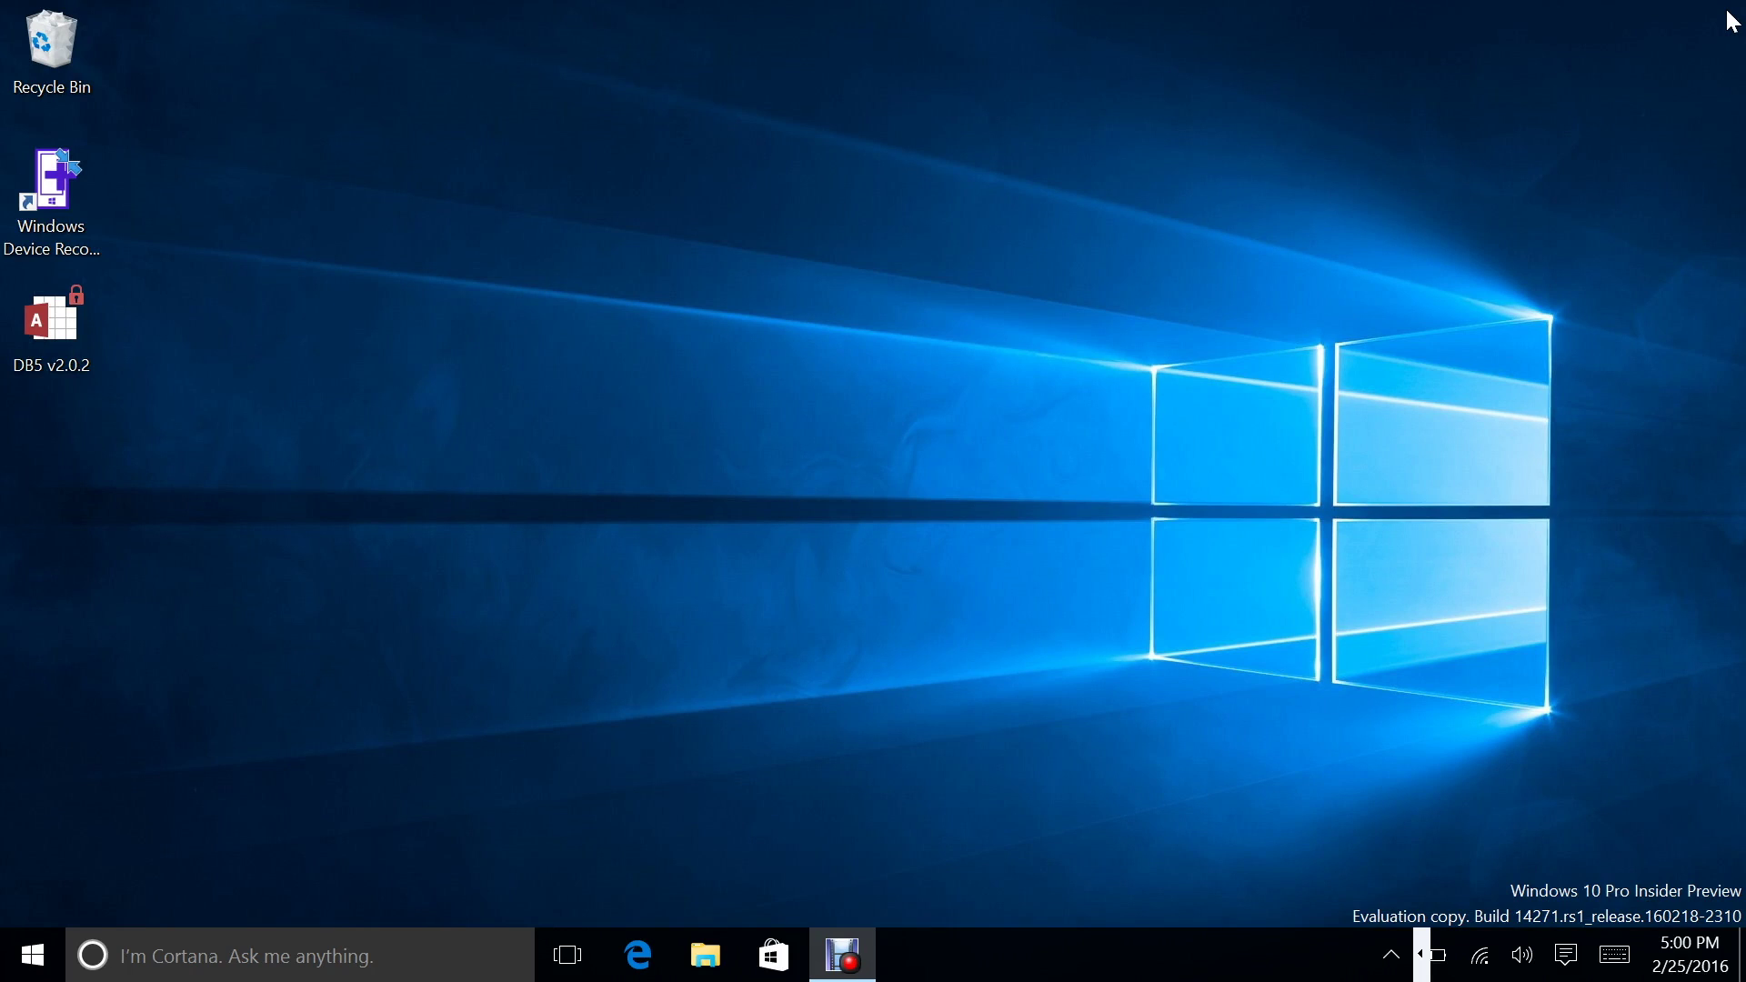
key("ctrl+F10")
- Look at Cortana's home view with its weather and health cards, and dismiss it
left_click(362, 951)
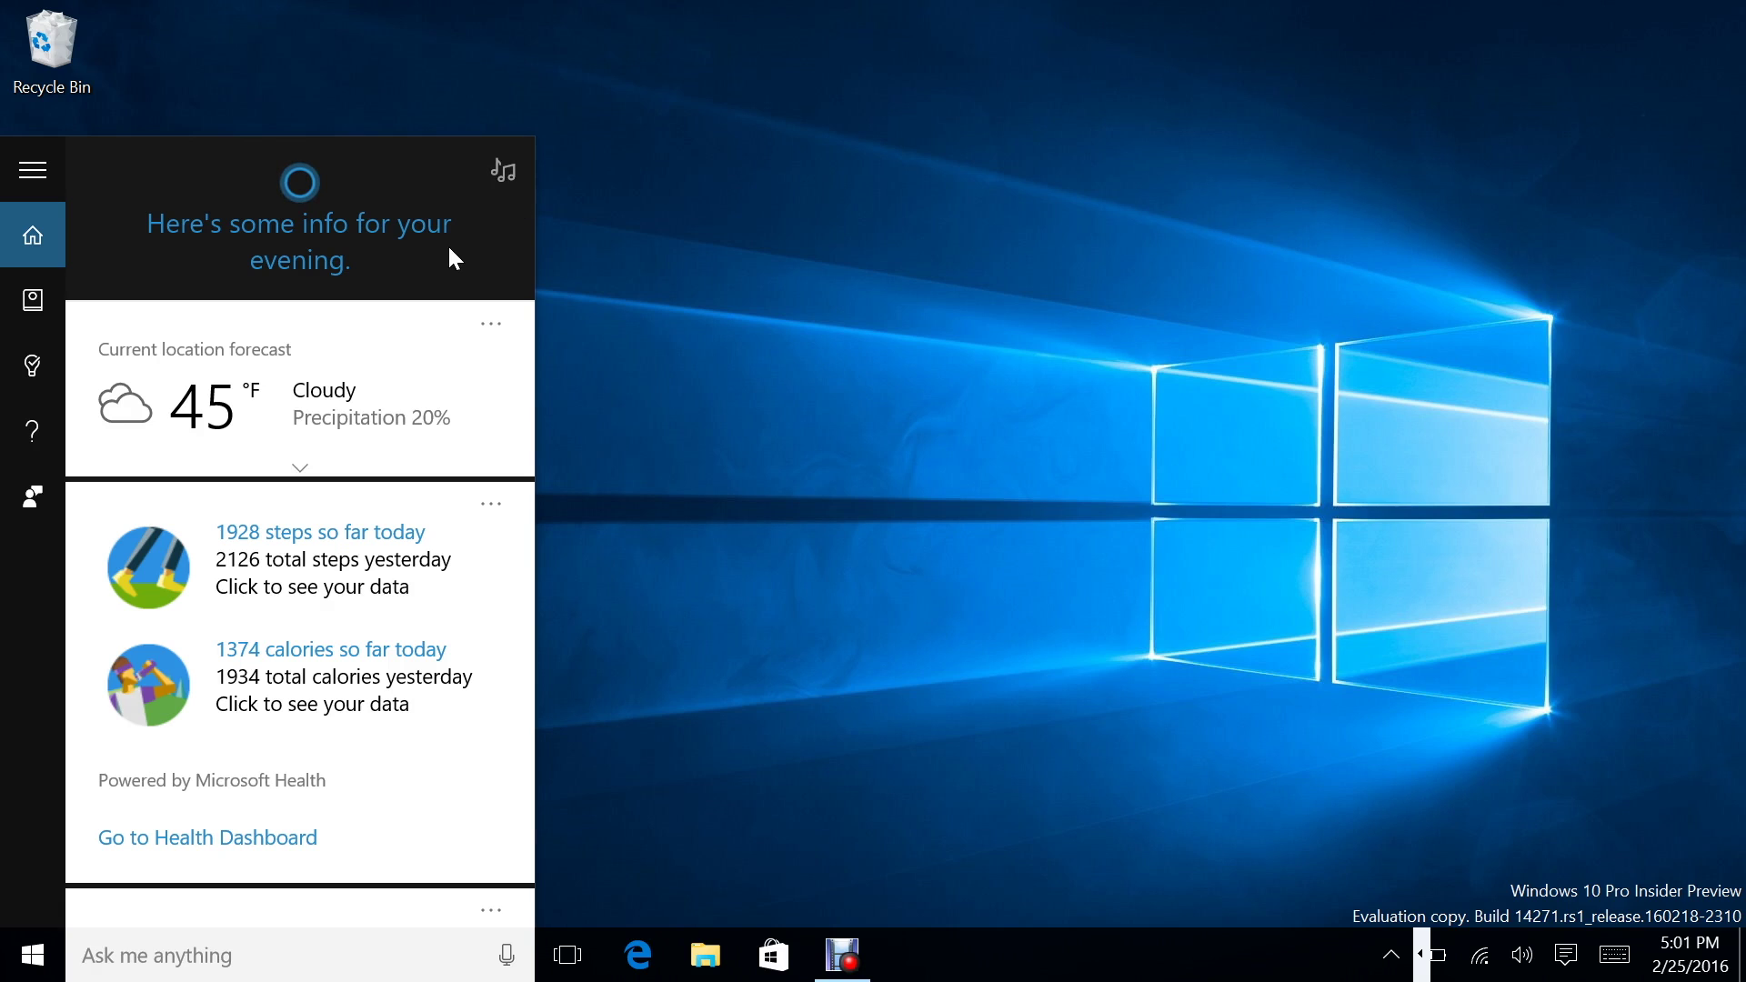
left_click(695, 720)
- Reopen Microsoft Edge and set its favorites bar to show icons only
left_click(636, 964)
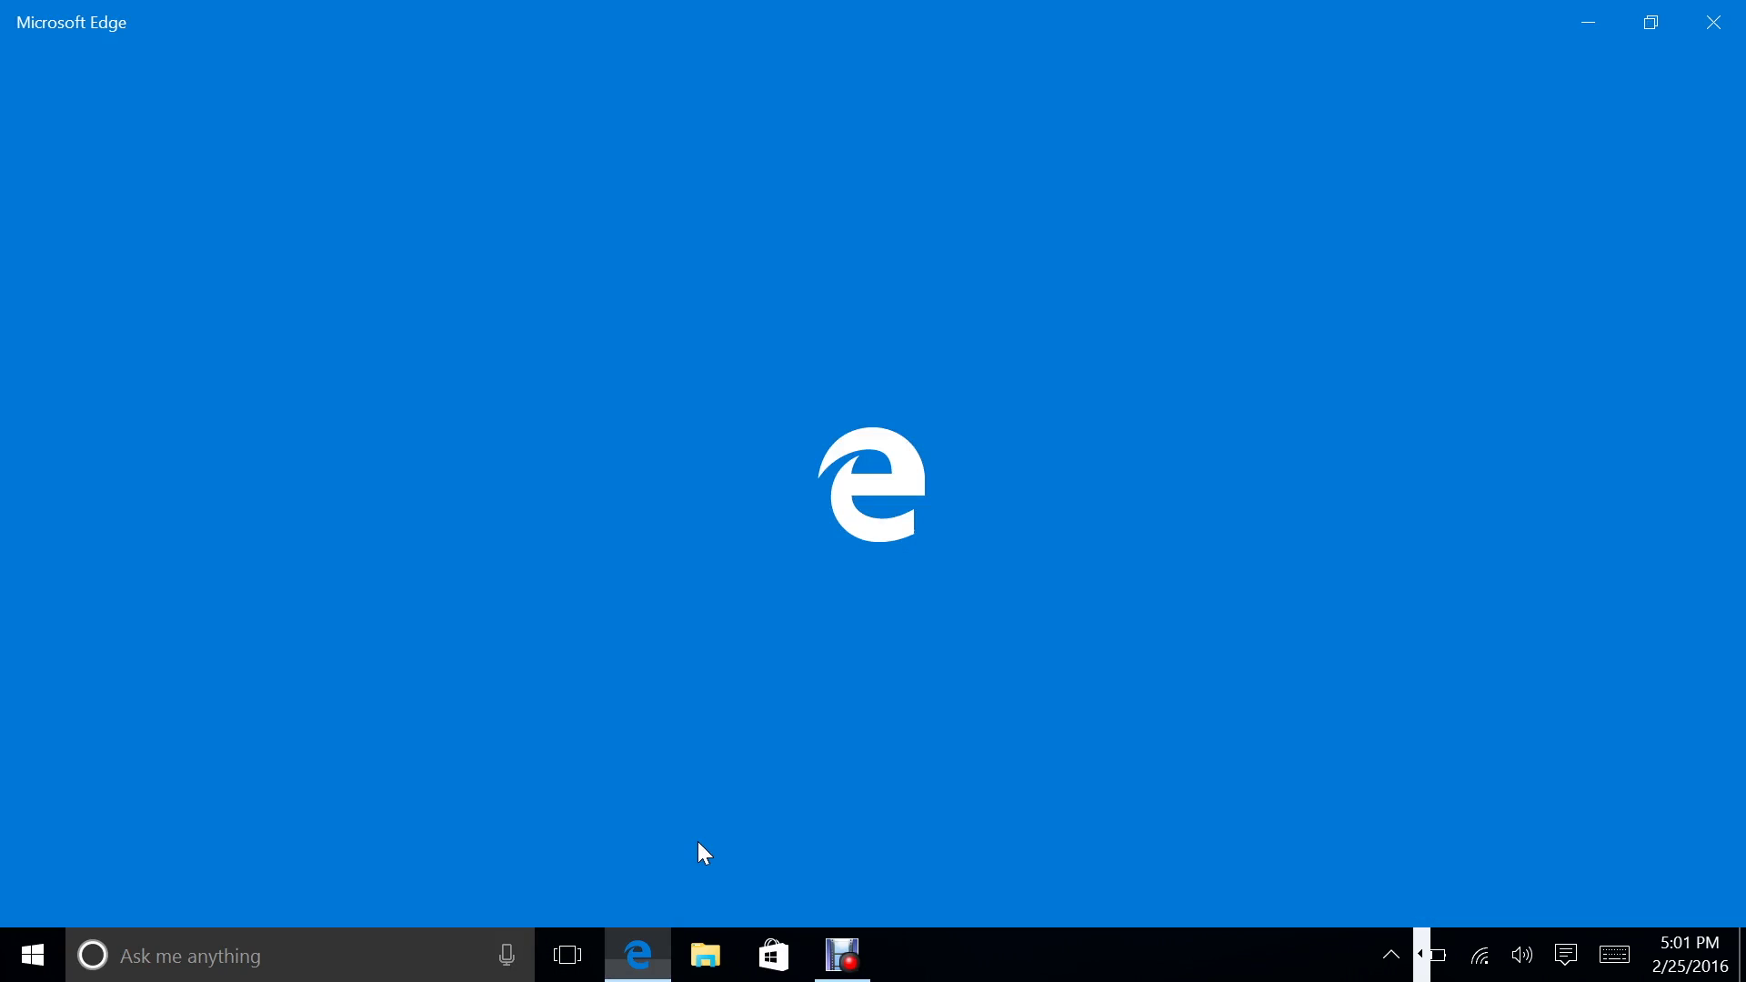
right_click(509, 134)
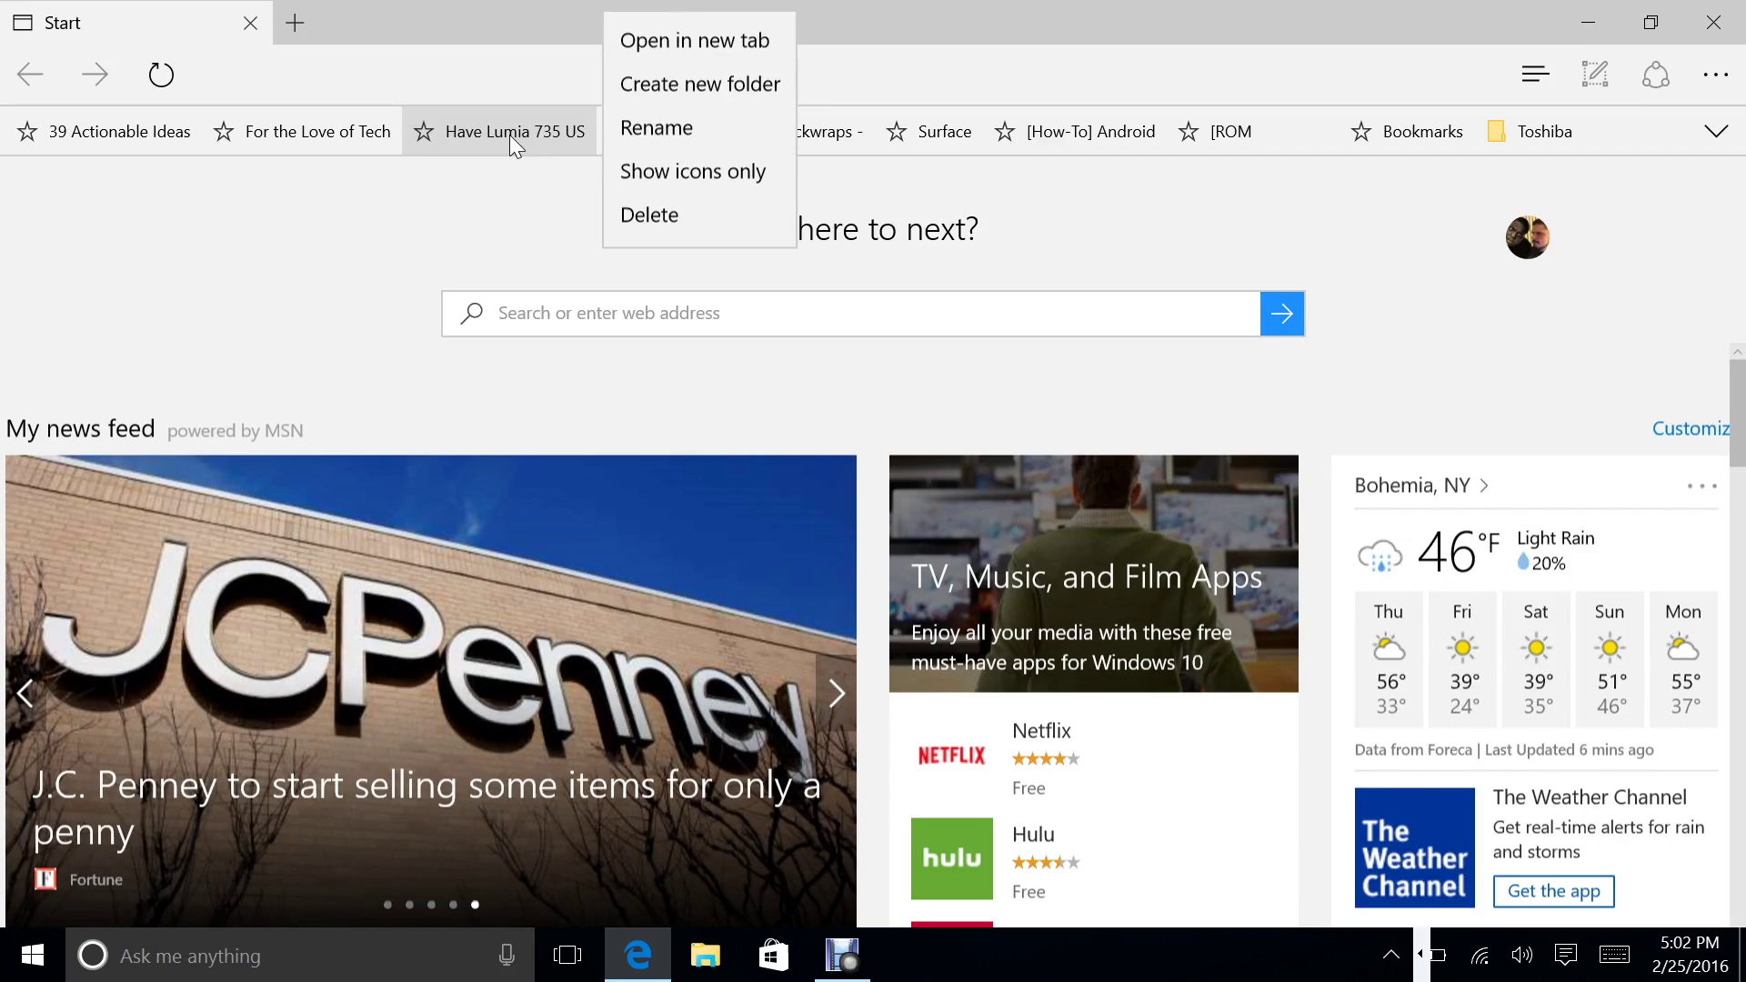
left_click(676, 177)
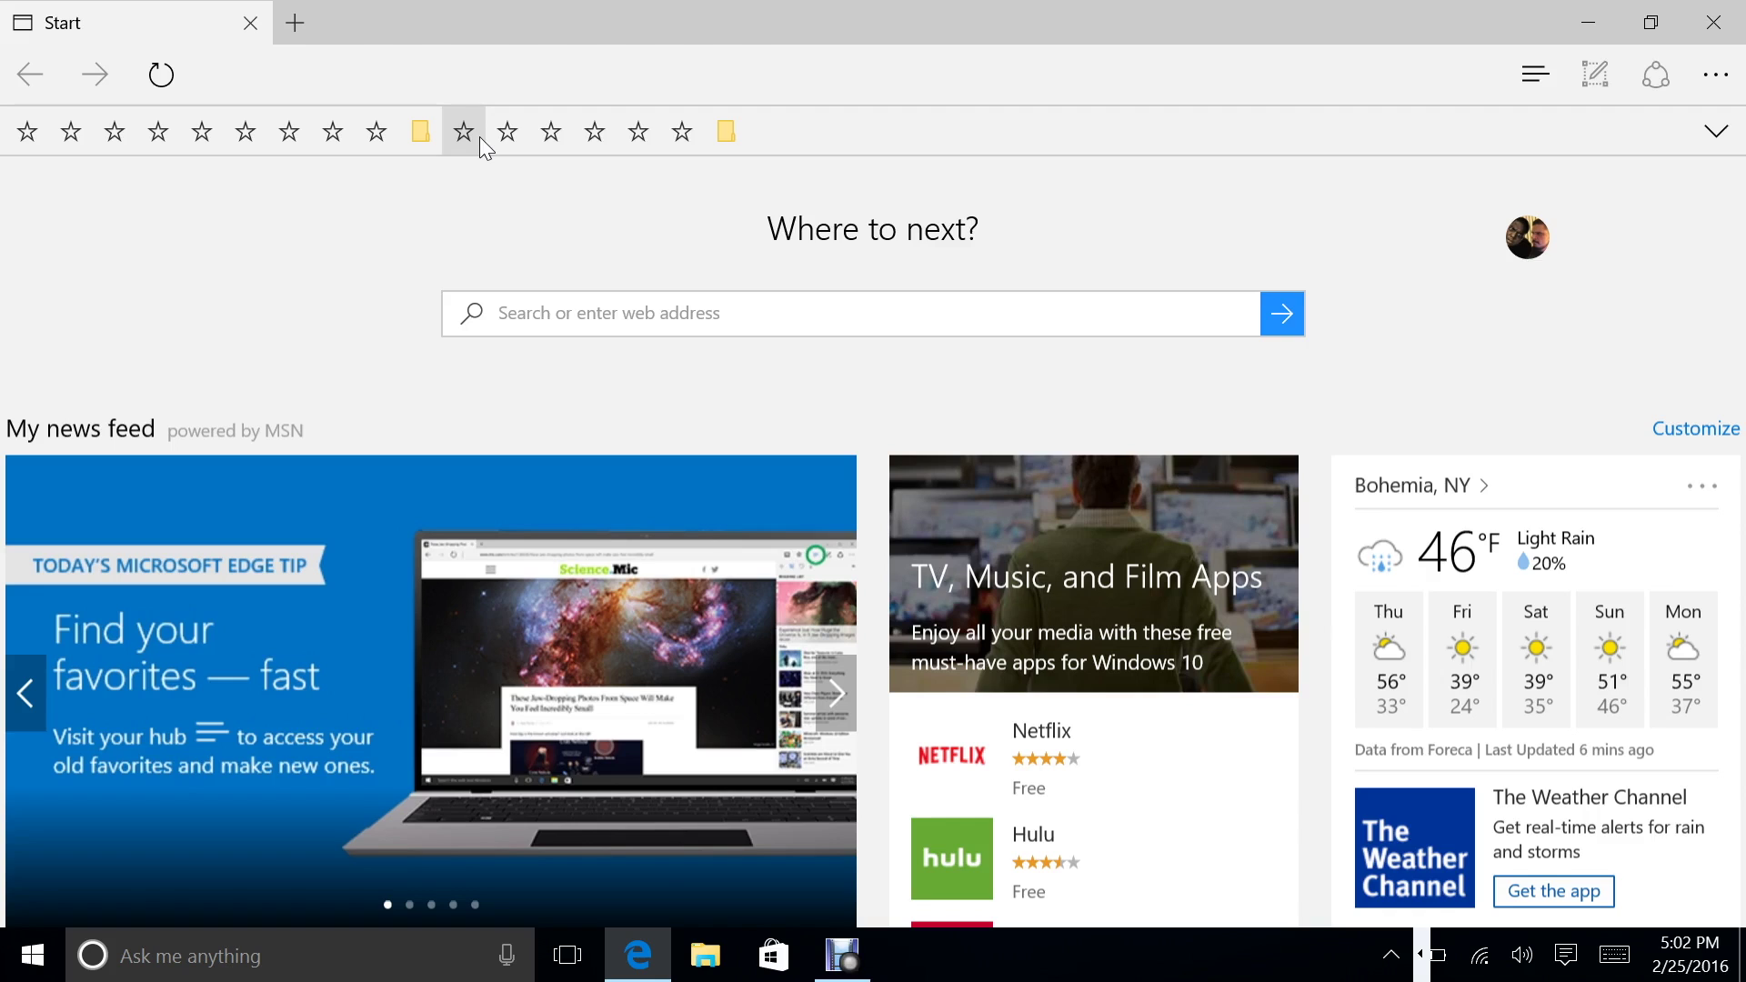
right_click(479, 136)
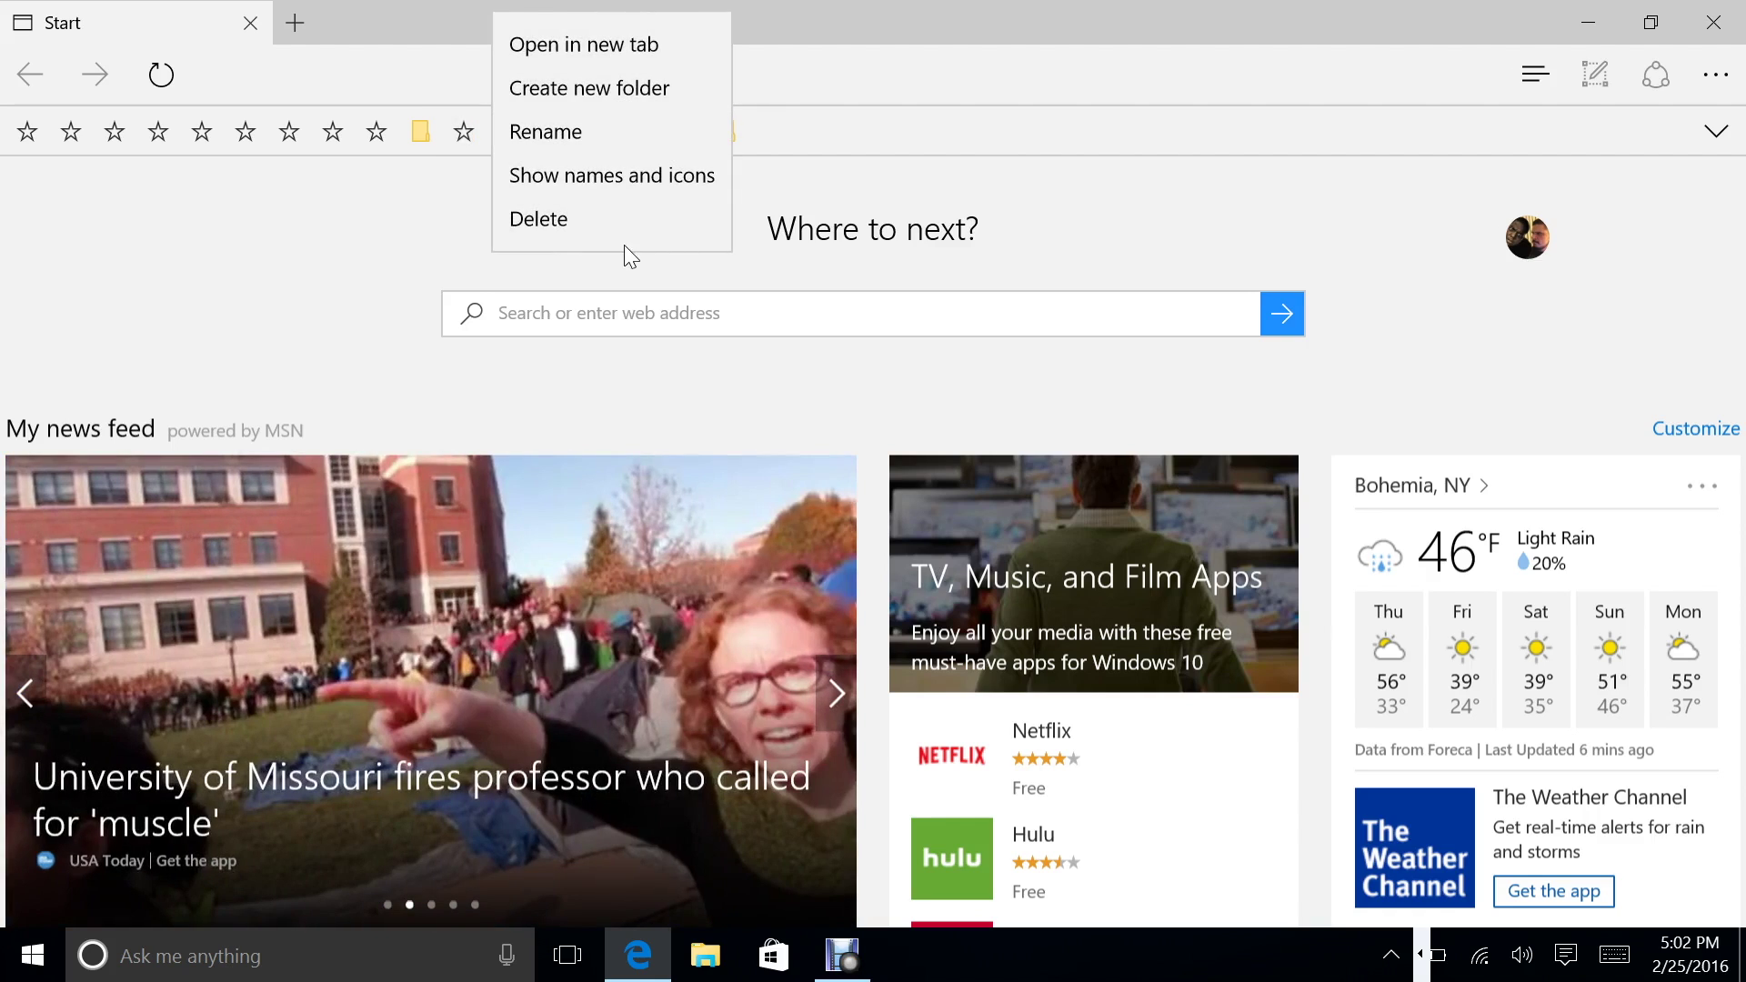
left_click(1215, 258)
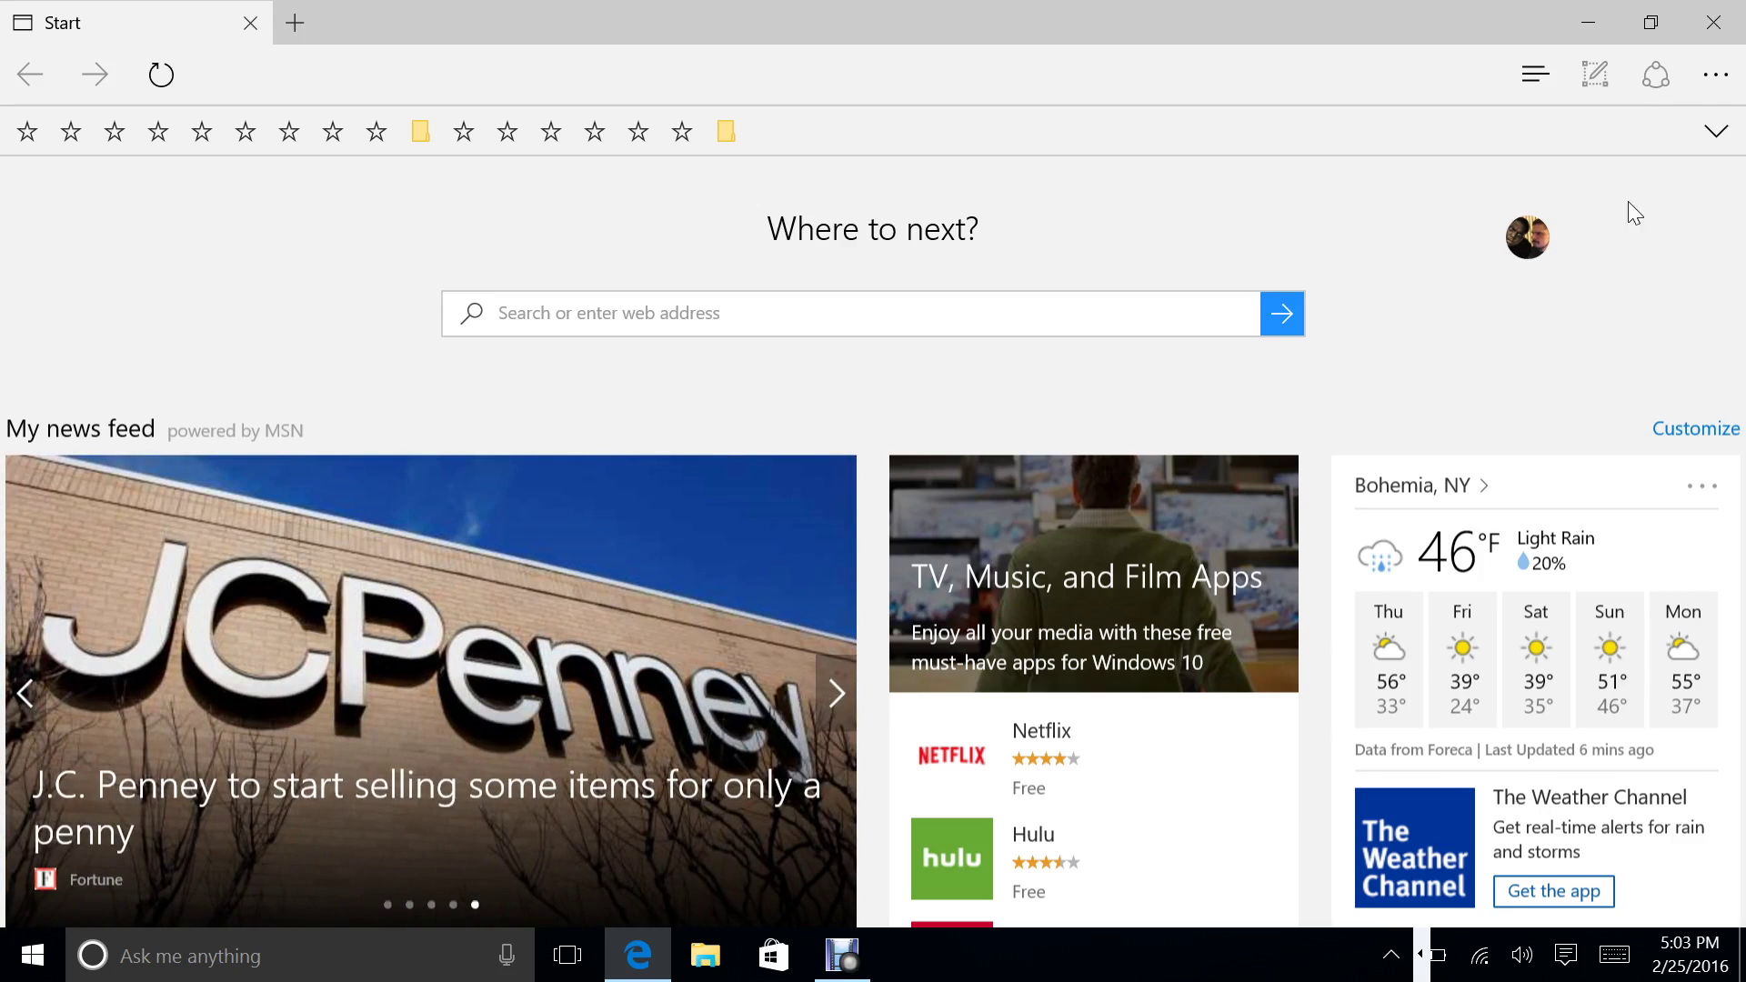
- Open the Clear browsing data options in the Edge settings
left_click(1714, 75)
left_click(1445, 780)
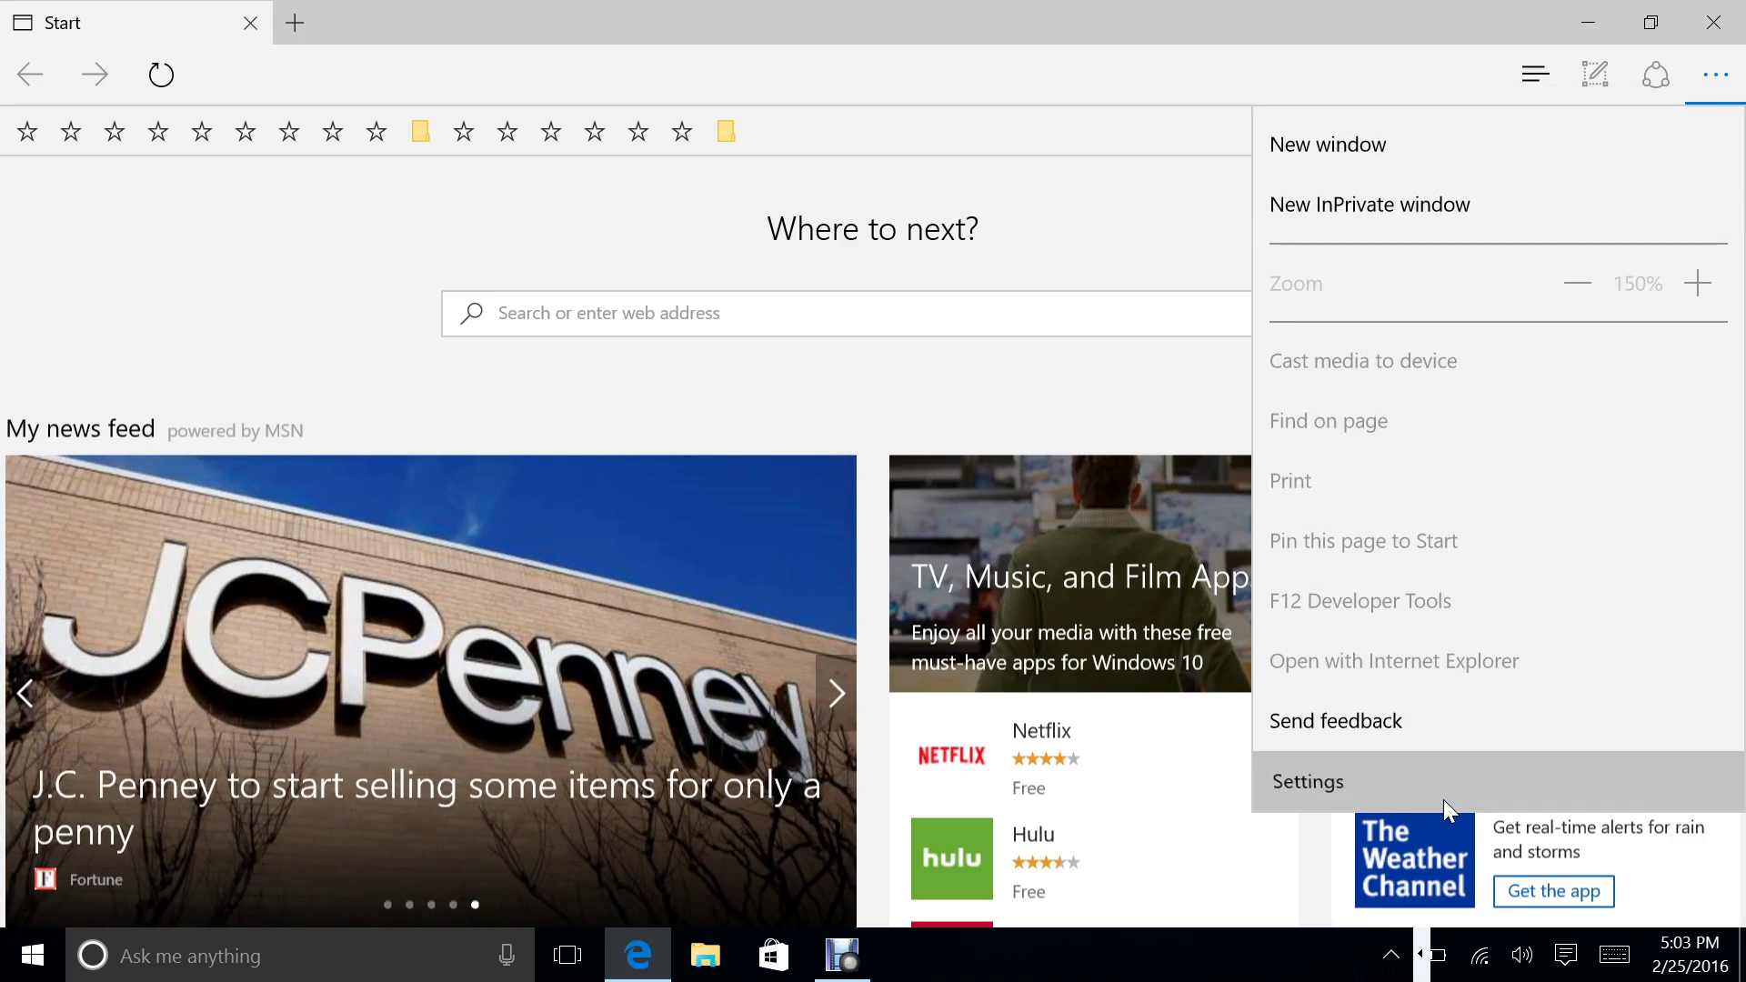
scroll(1455, 523, "down", 3)
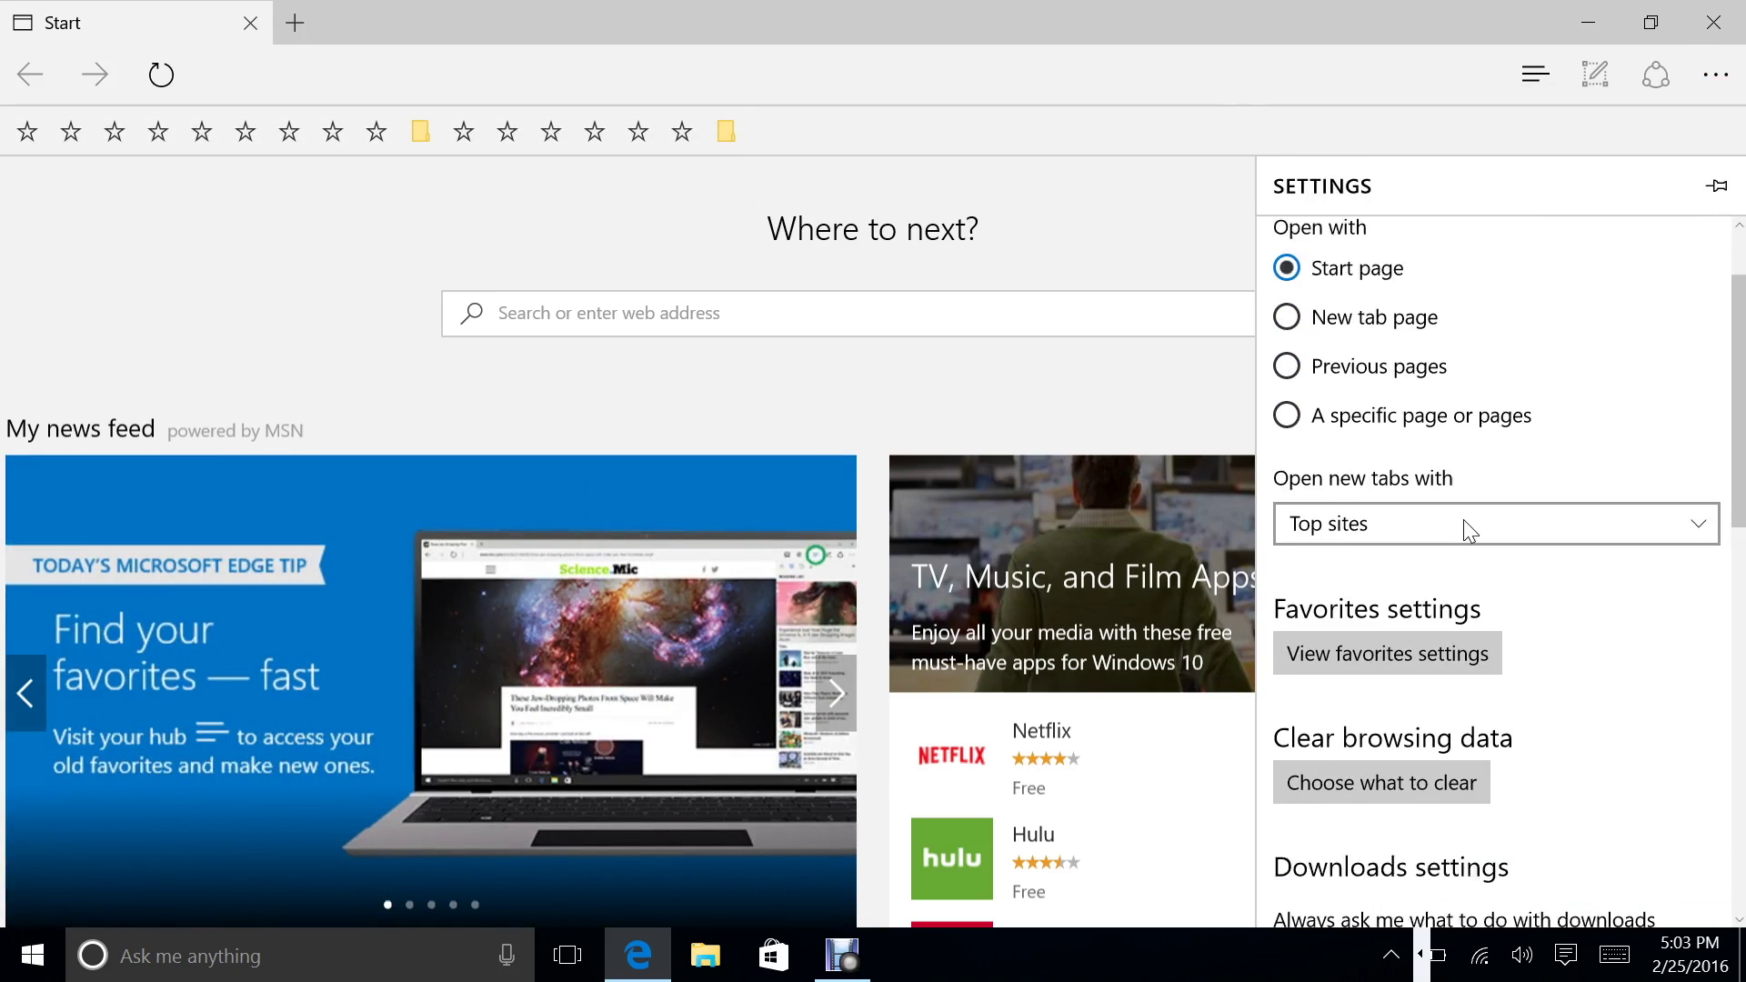
left_click(1442, 704)
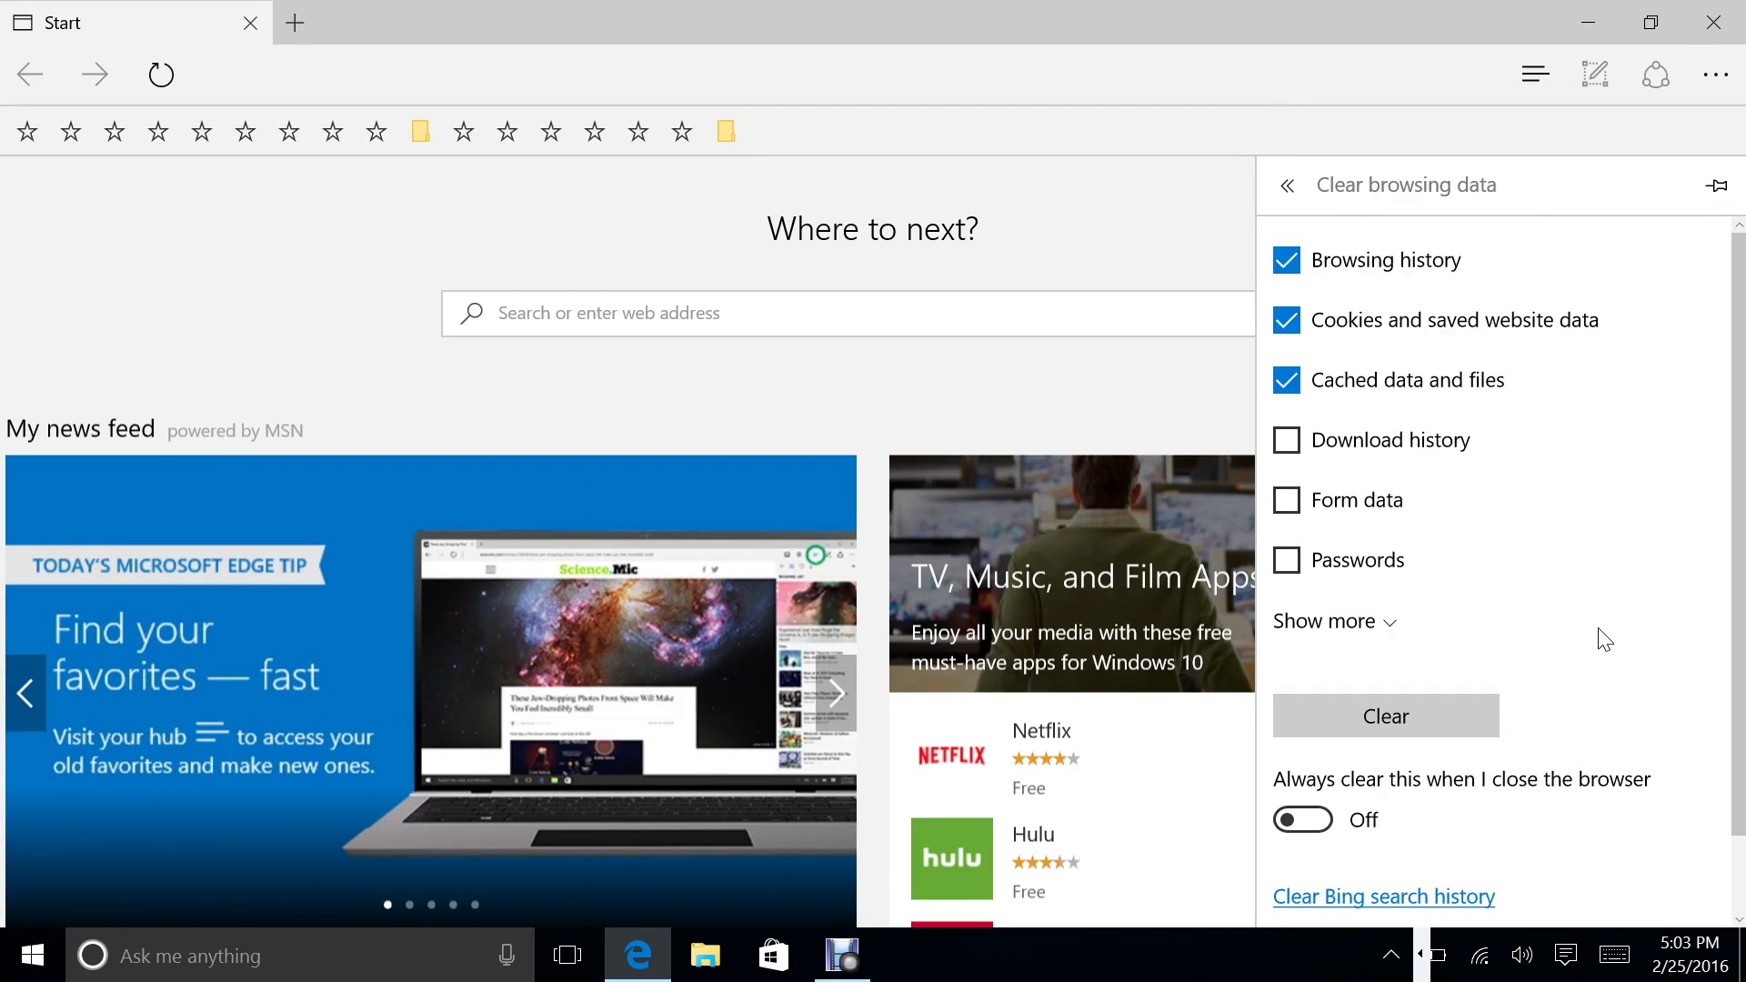
- Turn on always clearing browsing data when the browser closes, turn it back off, and close the settings
scroll(1597, 632, "down", 2)
left_click(1321, 748)
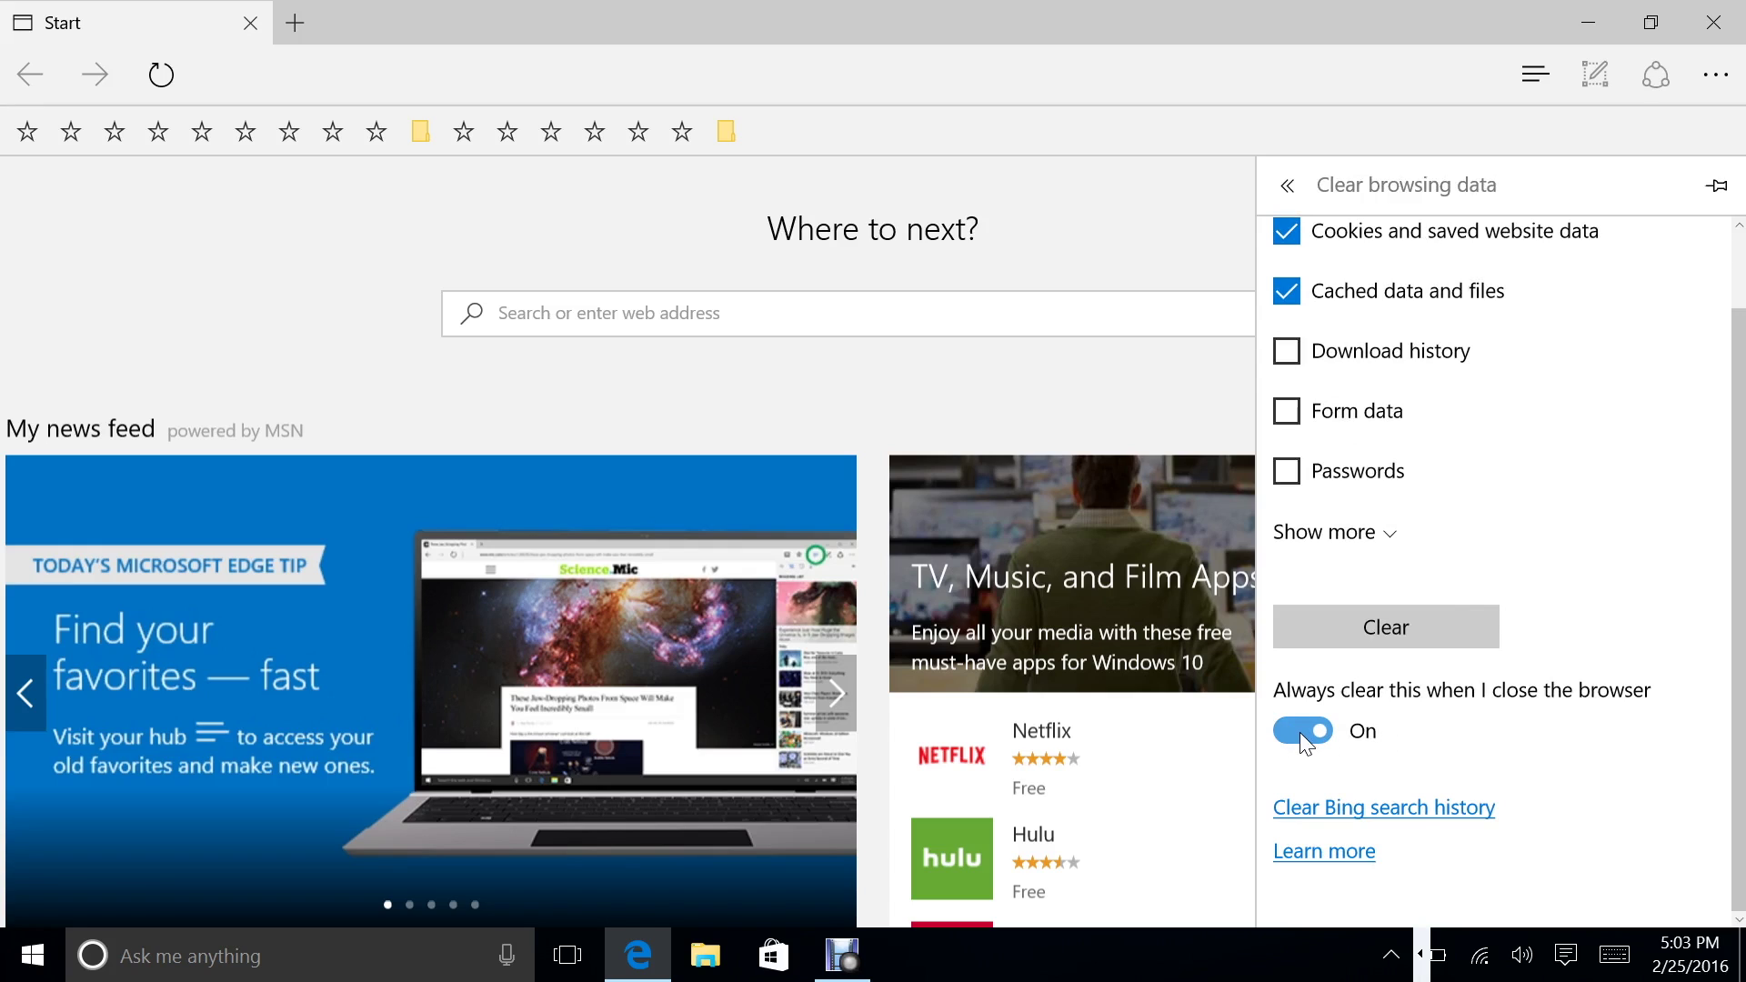
left_click(1309, 728)
left_click(662, 261)
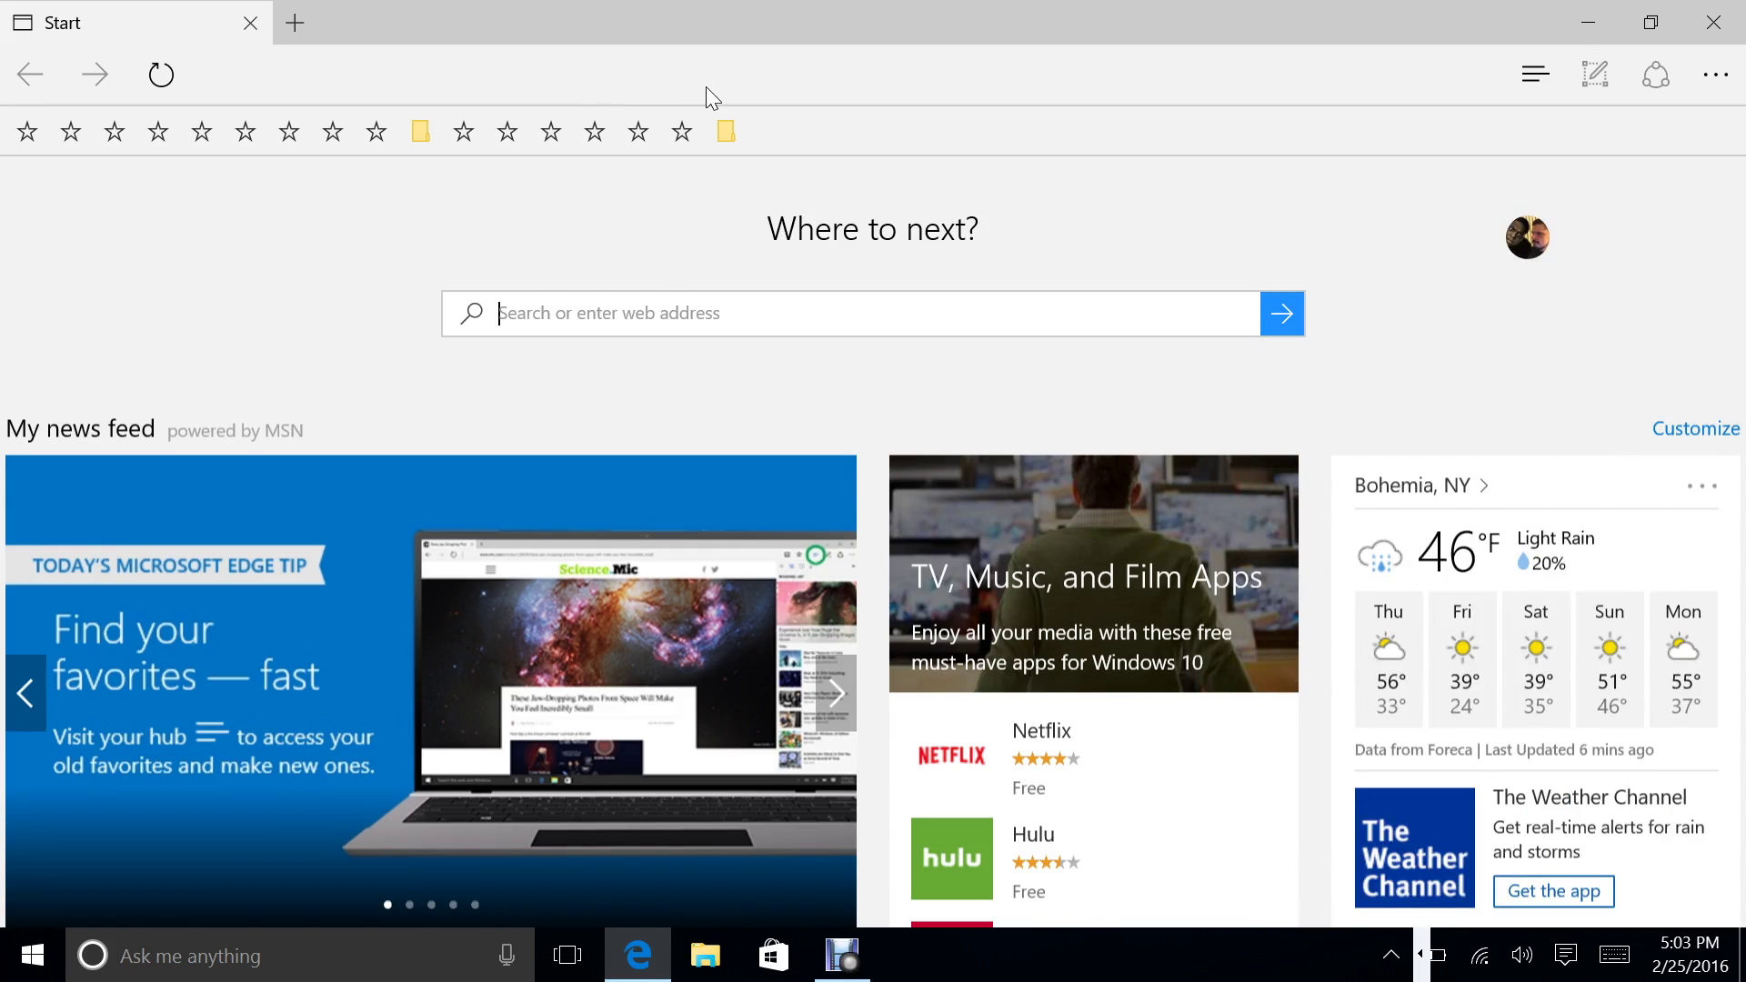
- Go to the OneDrive website's Files page and look through the Edge settings from there, closing them when finished
scroll(654, 545, "down", 2)
type("one")
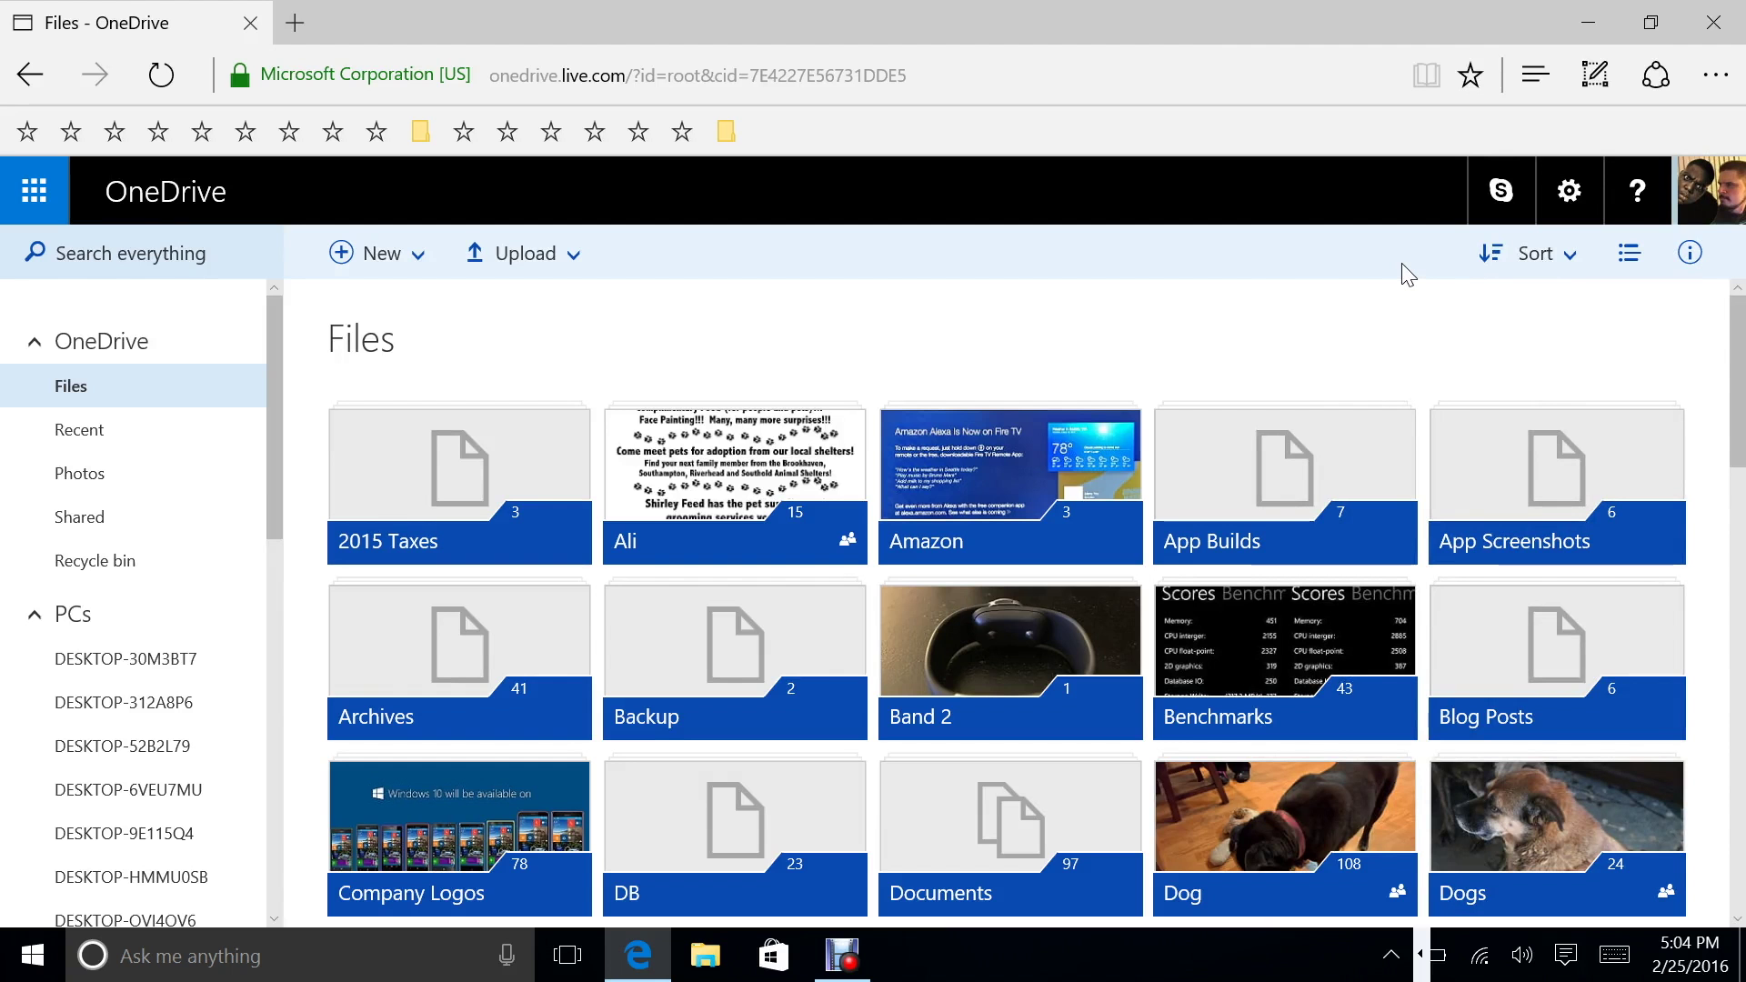
left_click(1715, 74)
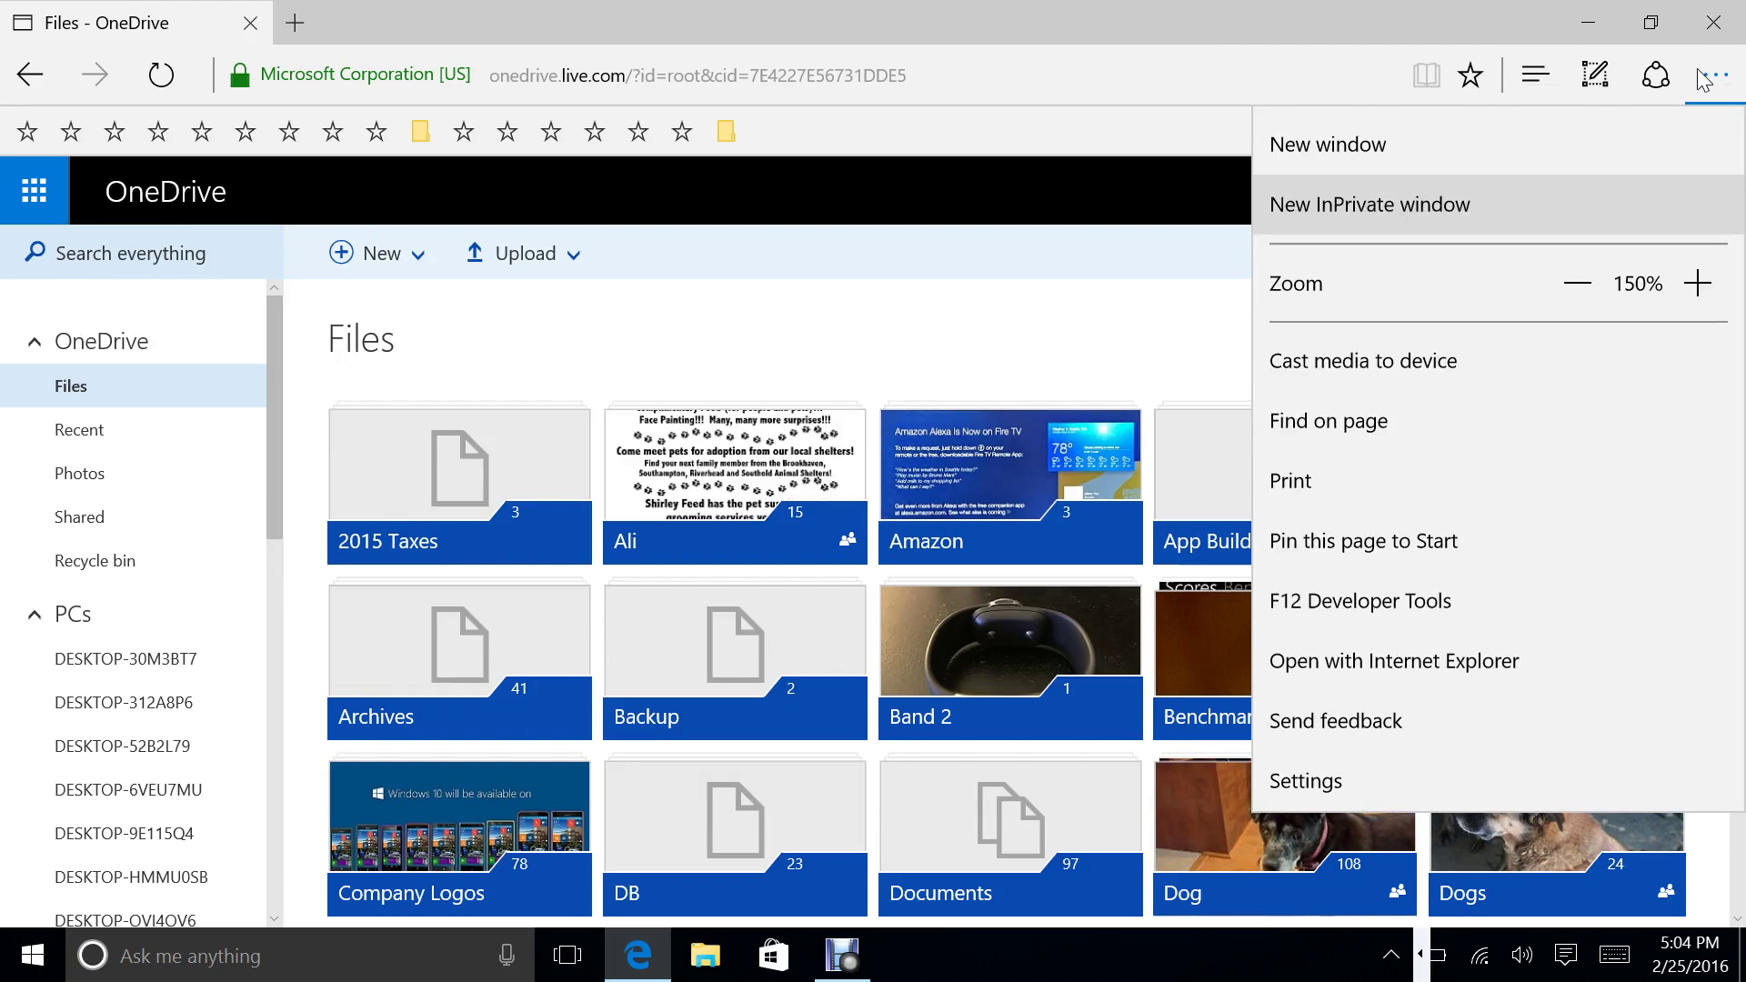
left_click(1447, 784)
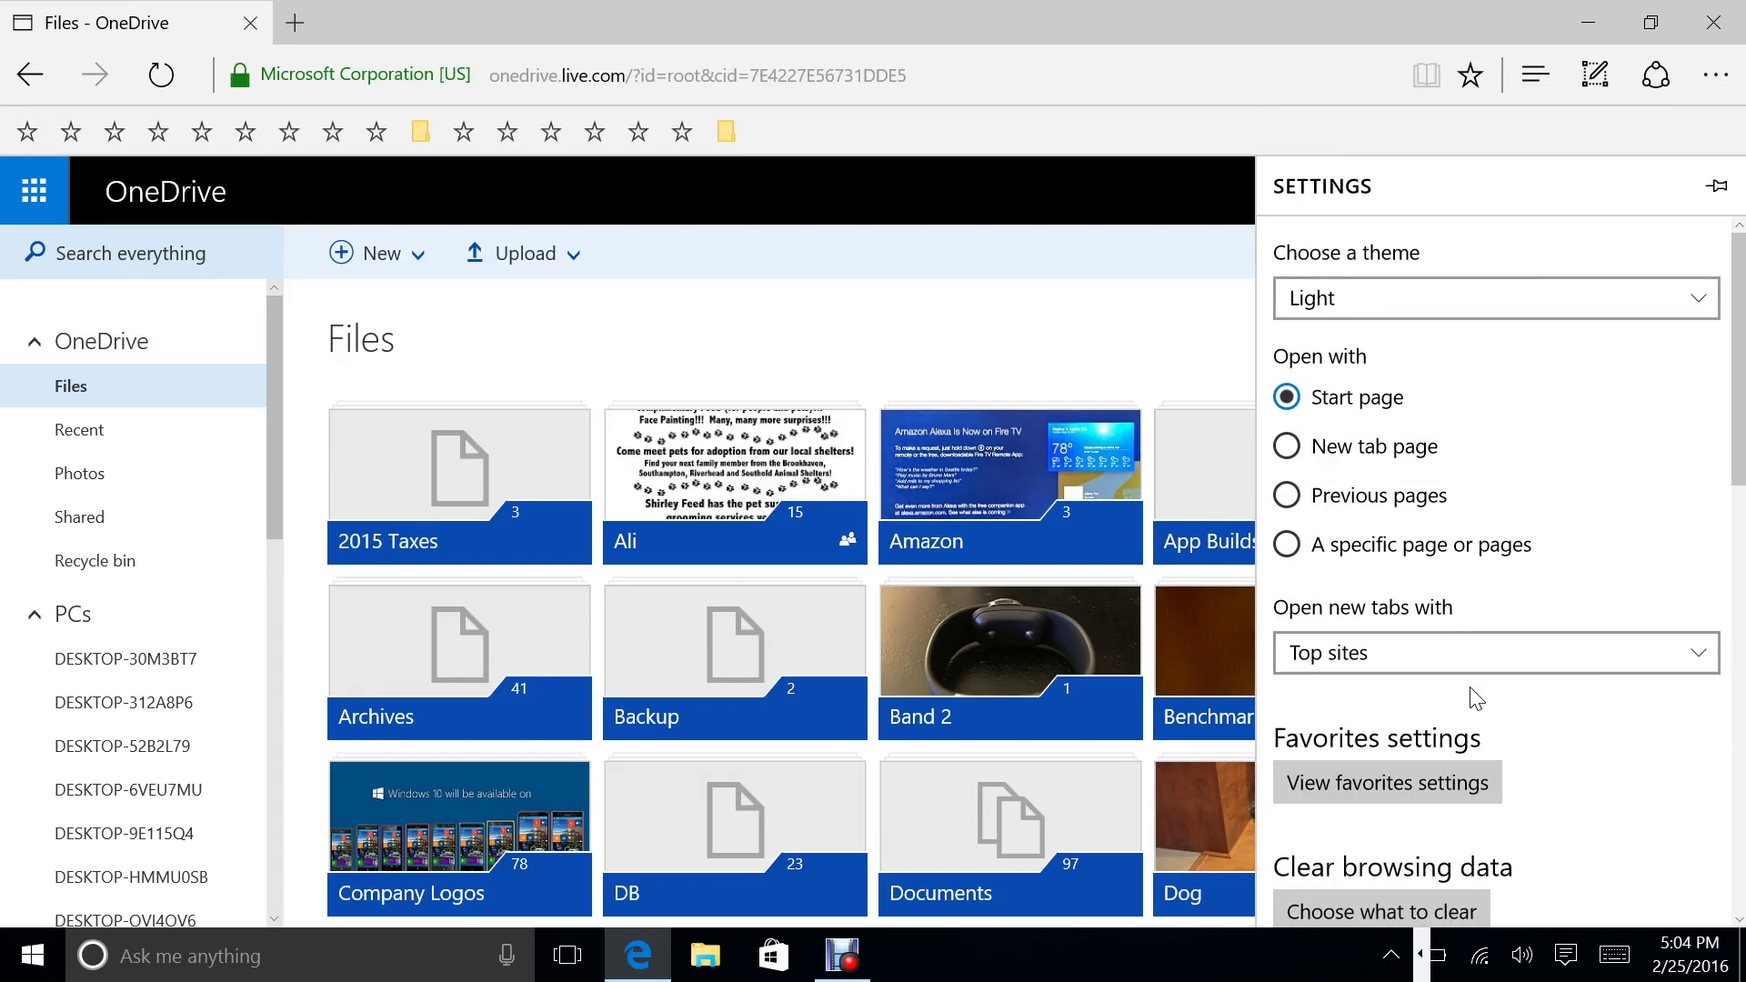
scroll(1469, 655, "down", 6)
left_click(1302, 558)
left_click(1110, 339)
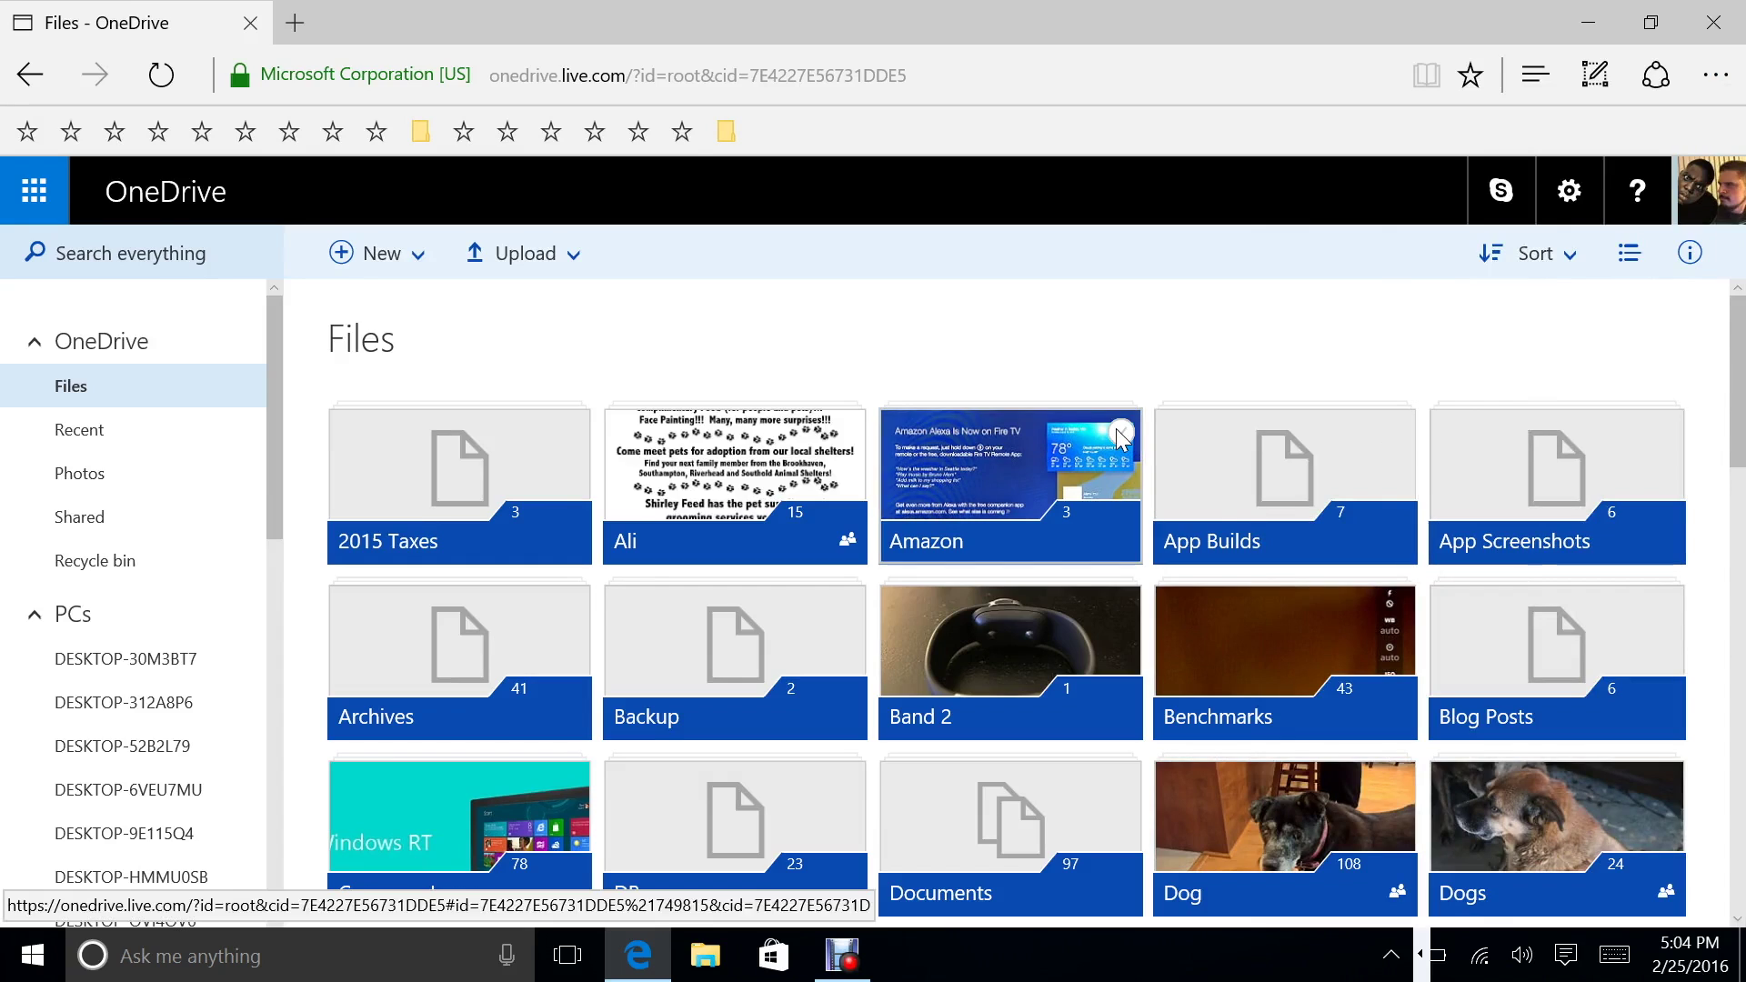
- Start downloading the Amazon folder from OneDrive with a chosen save location, and cancel the save and the download prompt
left_click(1122, 432)
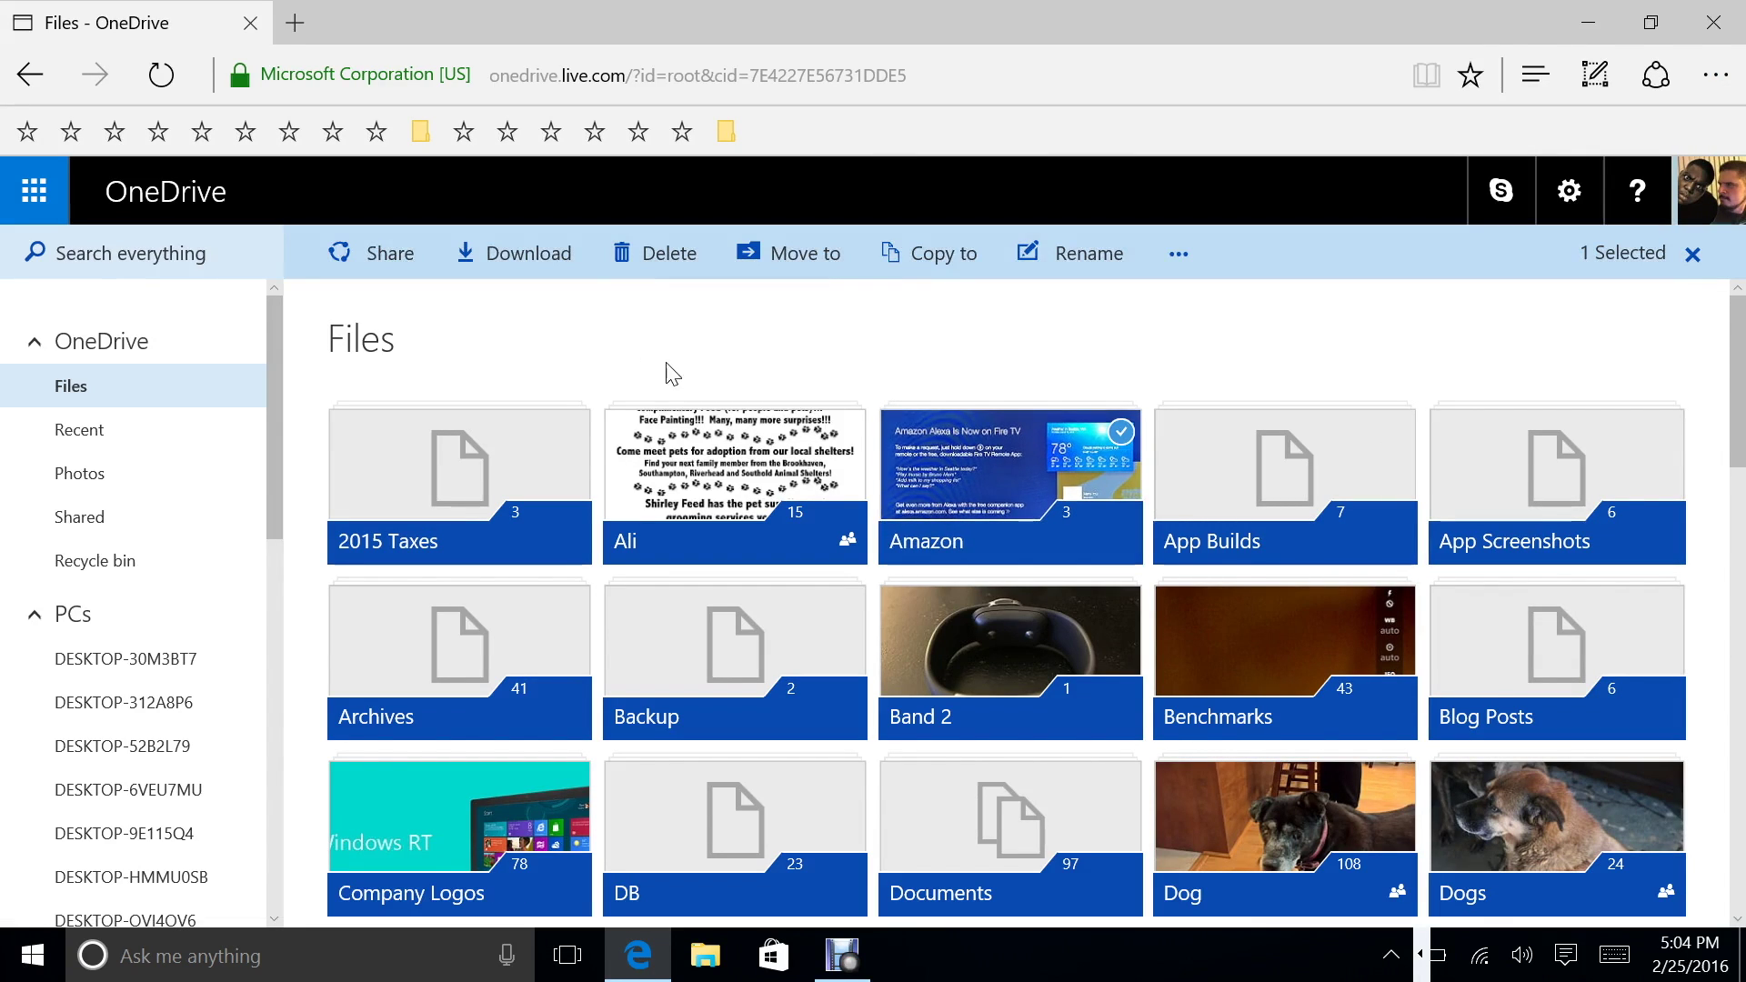
left_click(515, 259)
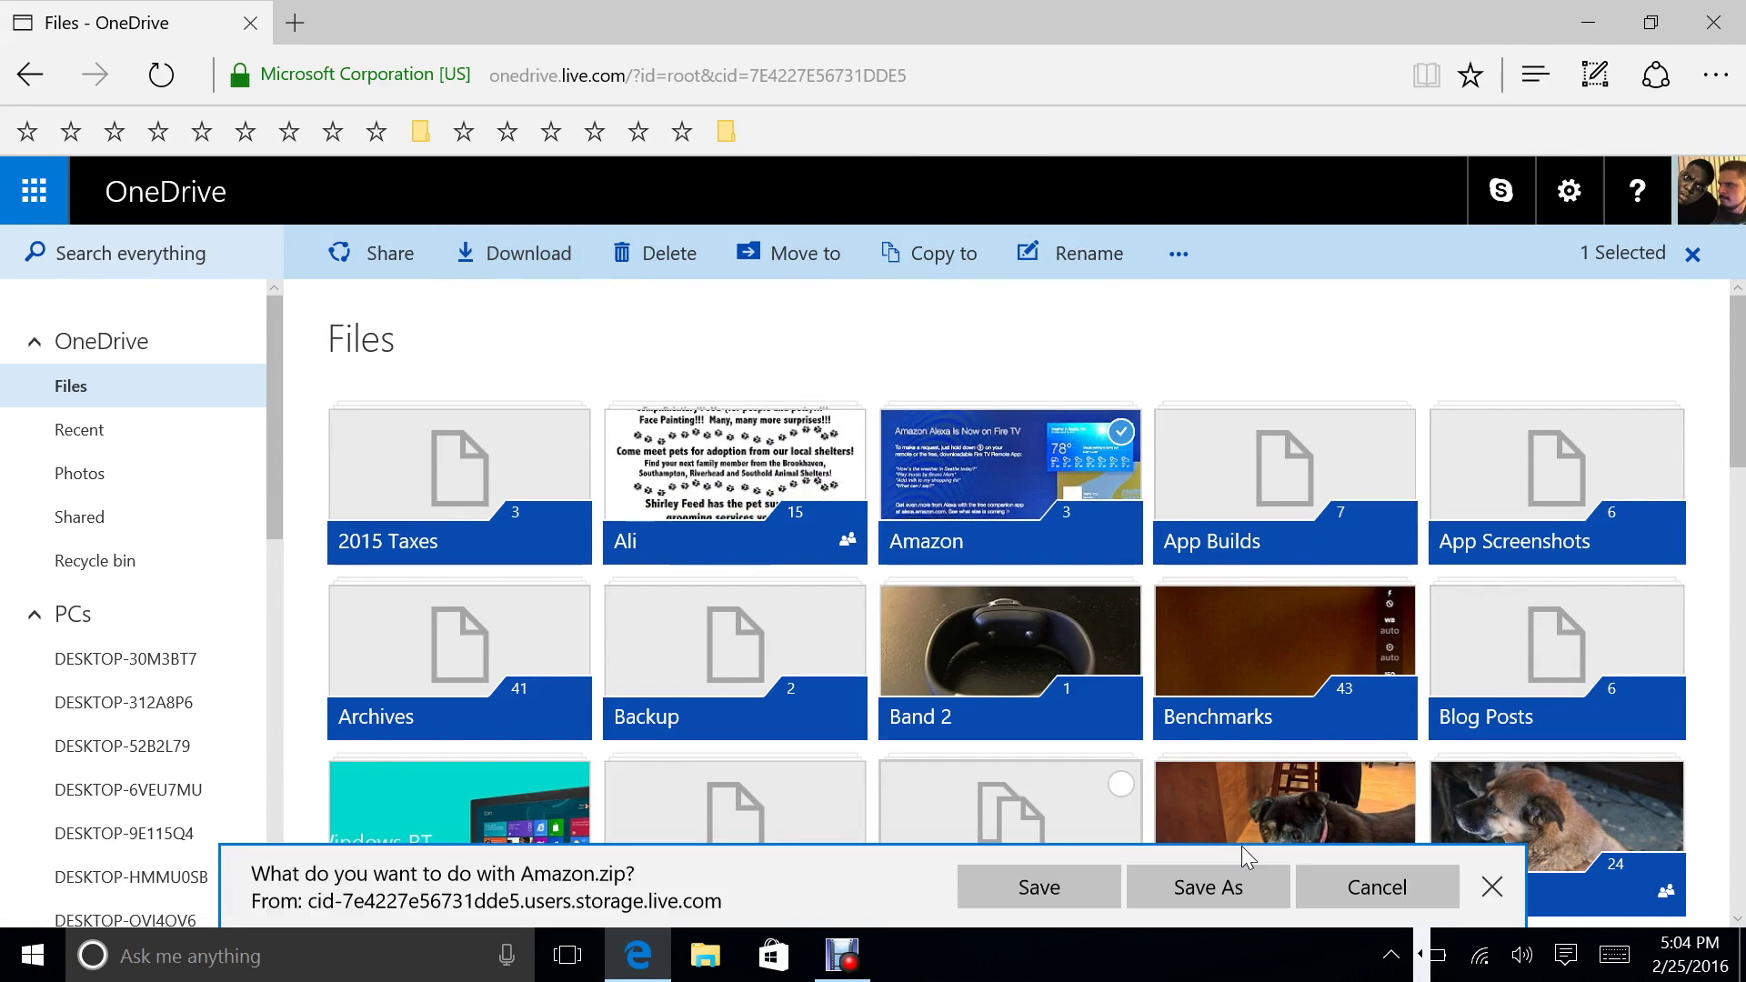
left_click(1257, 880)
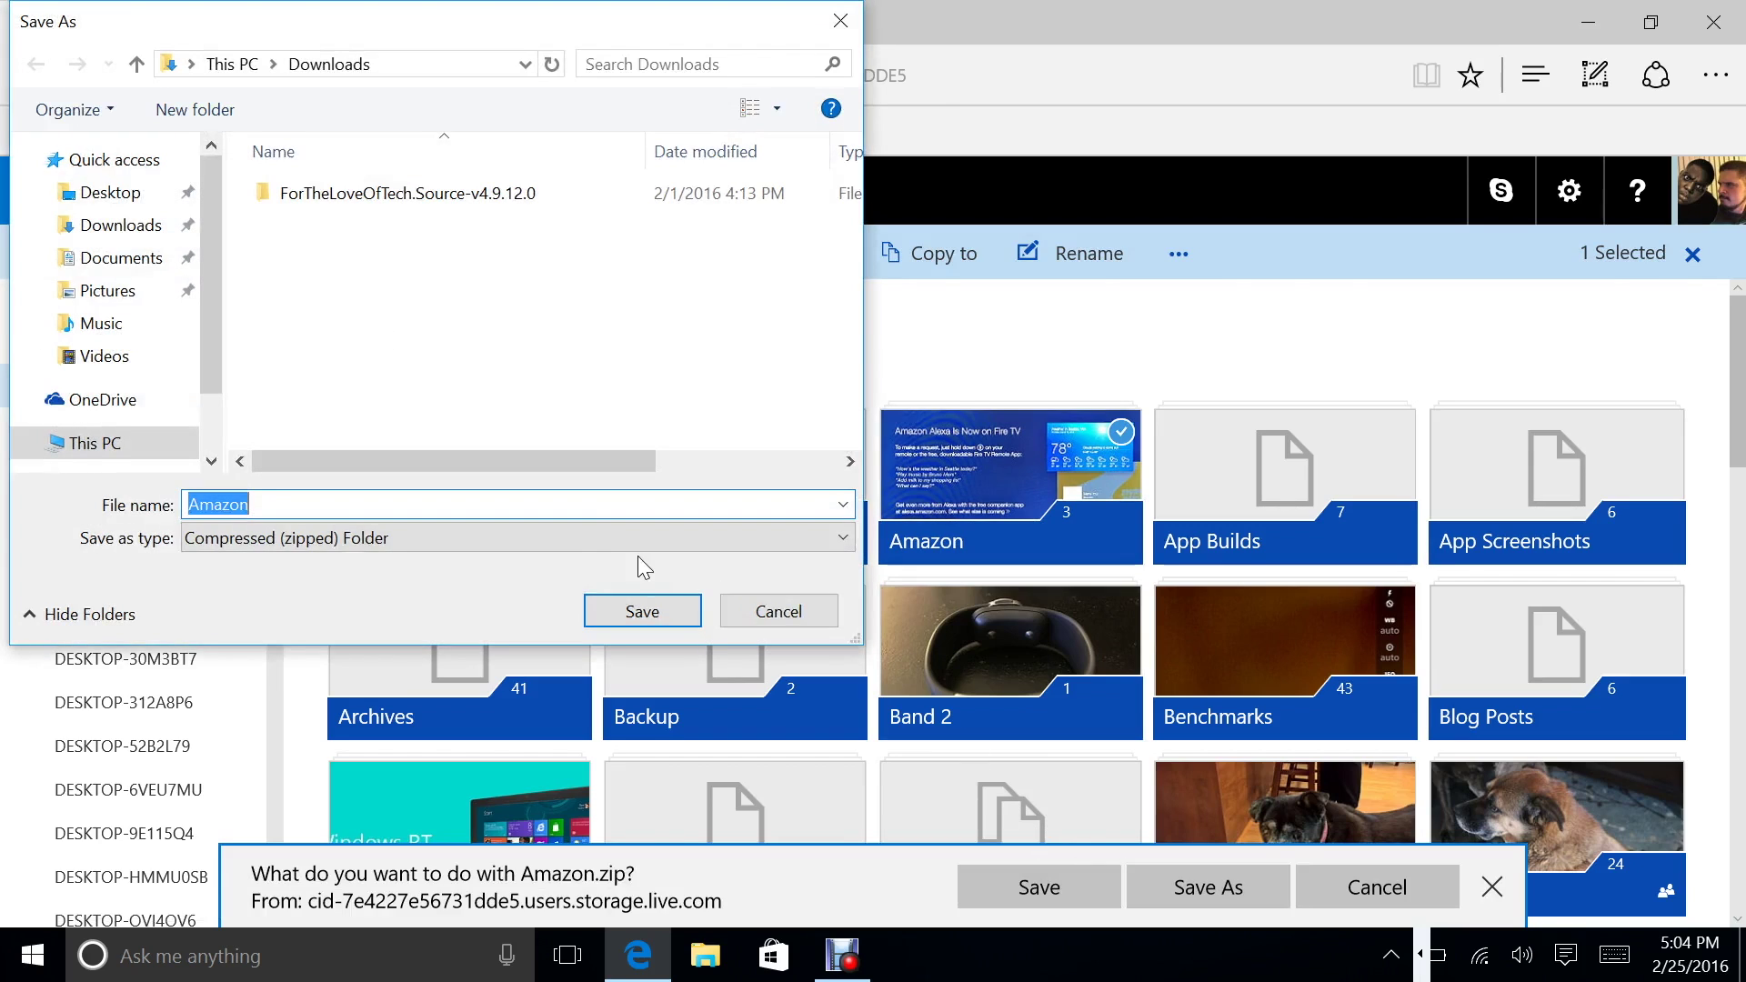
left_click(797, 622)
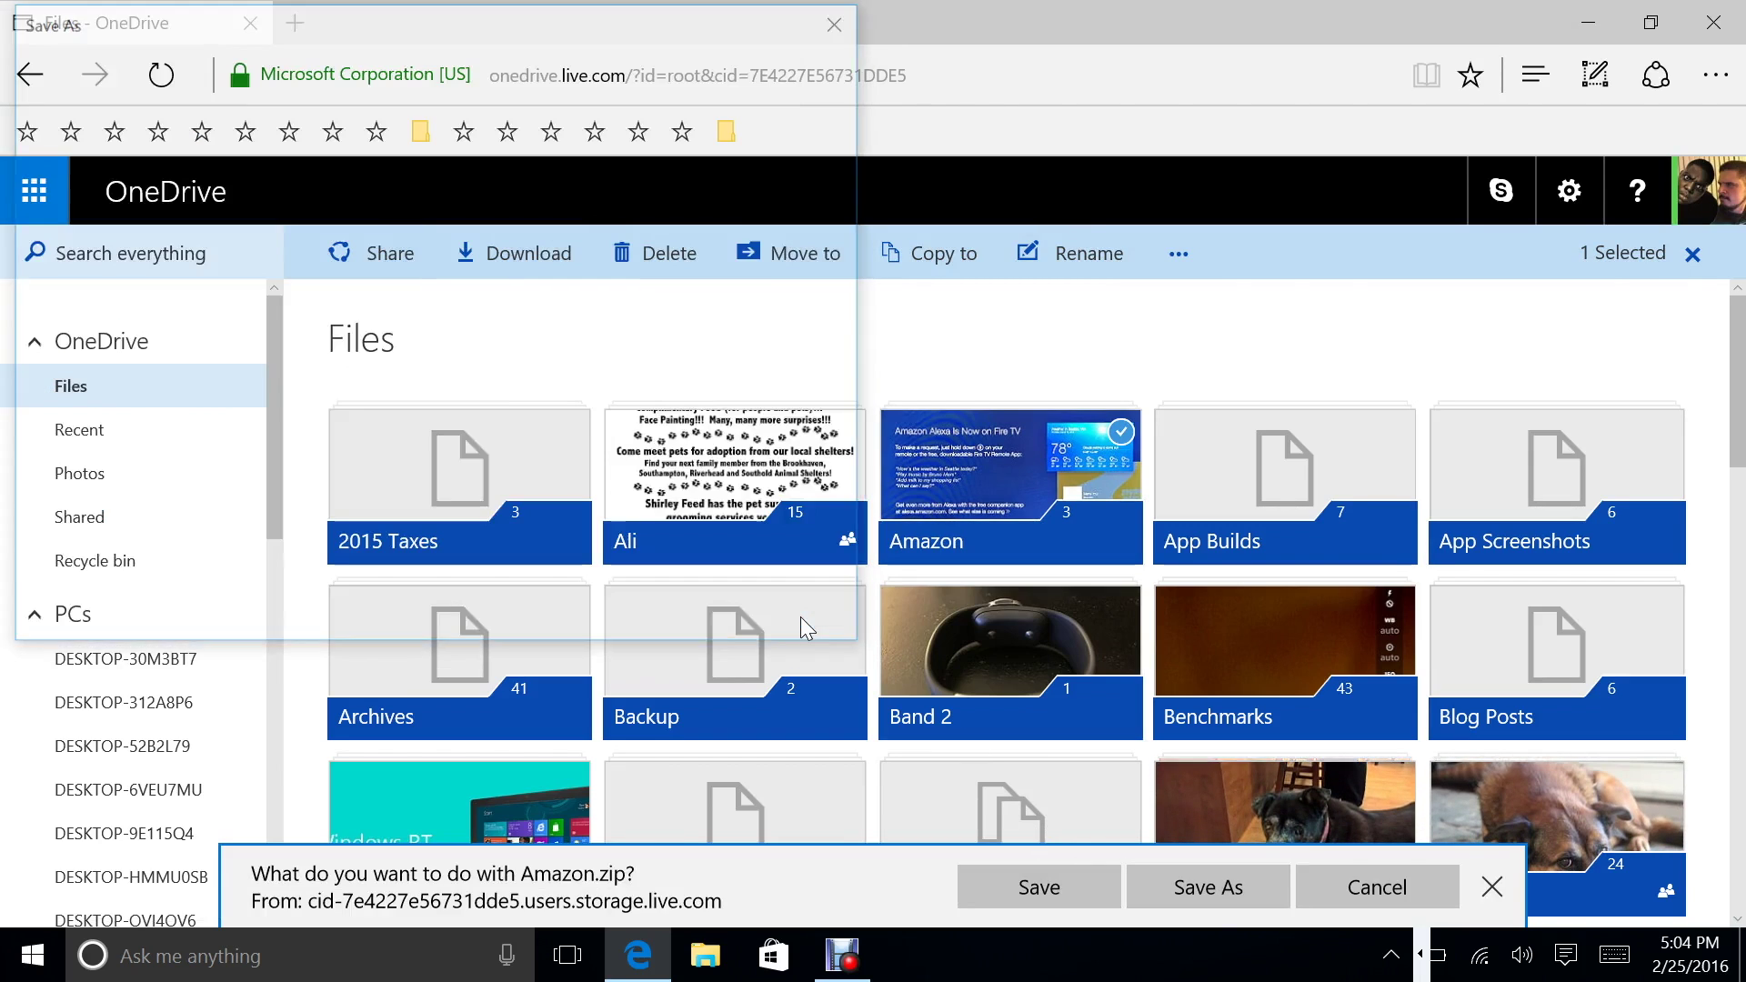
left_click(1491, 886)
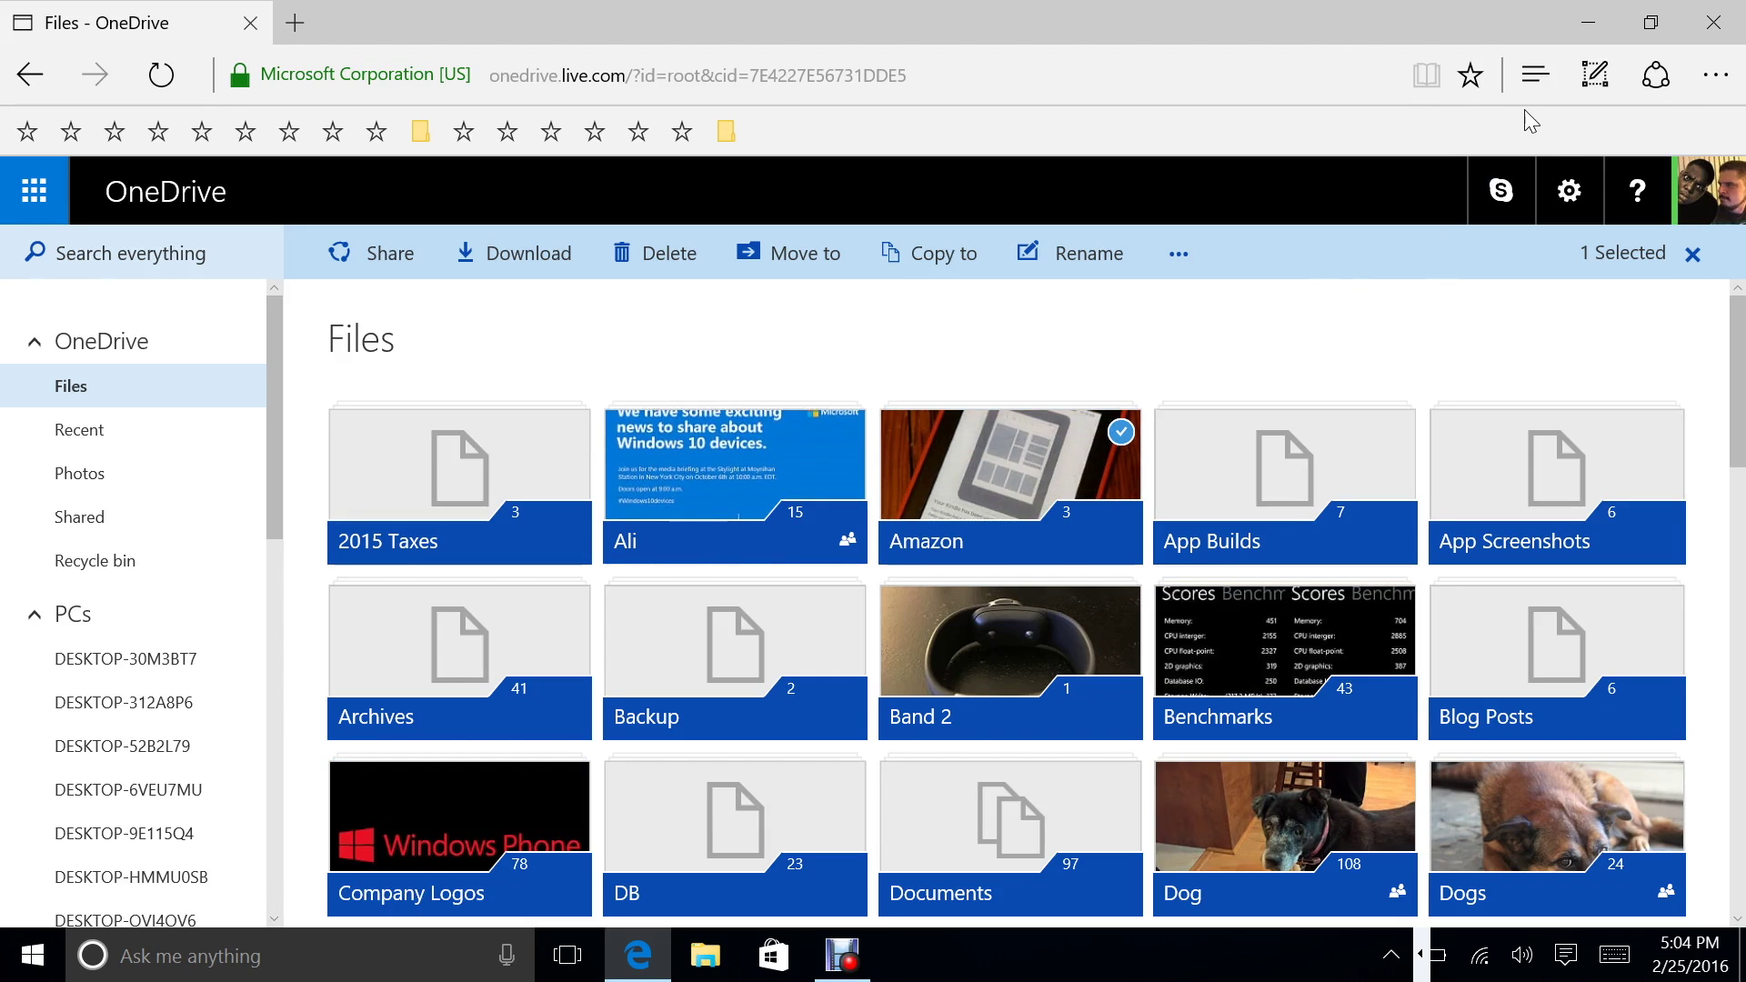
- Switch from the browser to a blank message in the messaging app, and open and cancel its photo or video attachment picker
left_click(1725, 23)
left_click(564, 900)
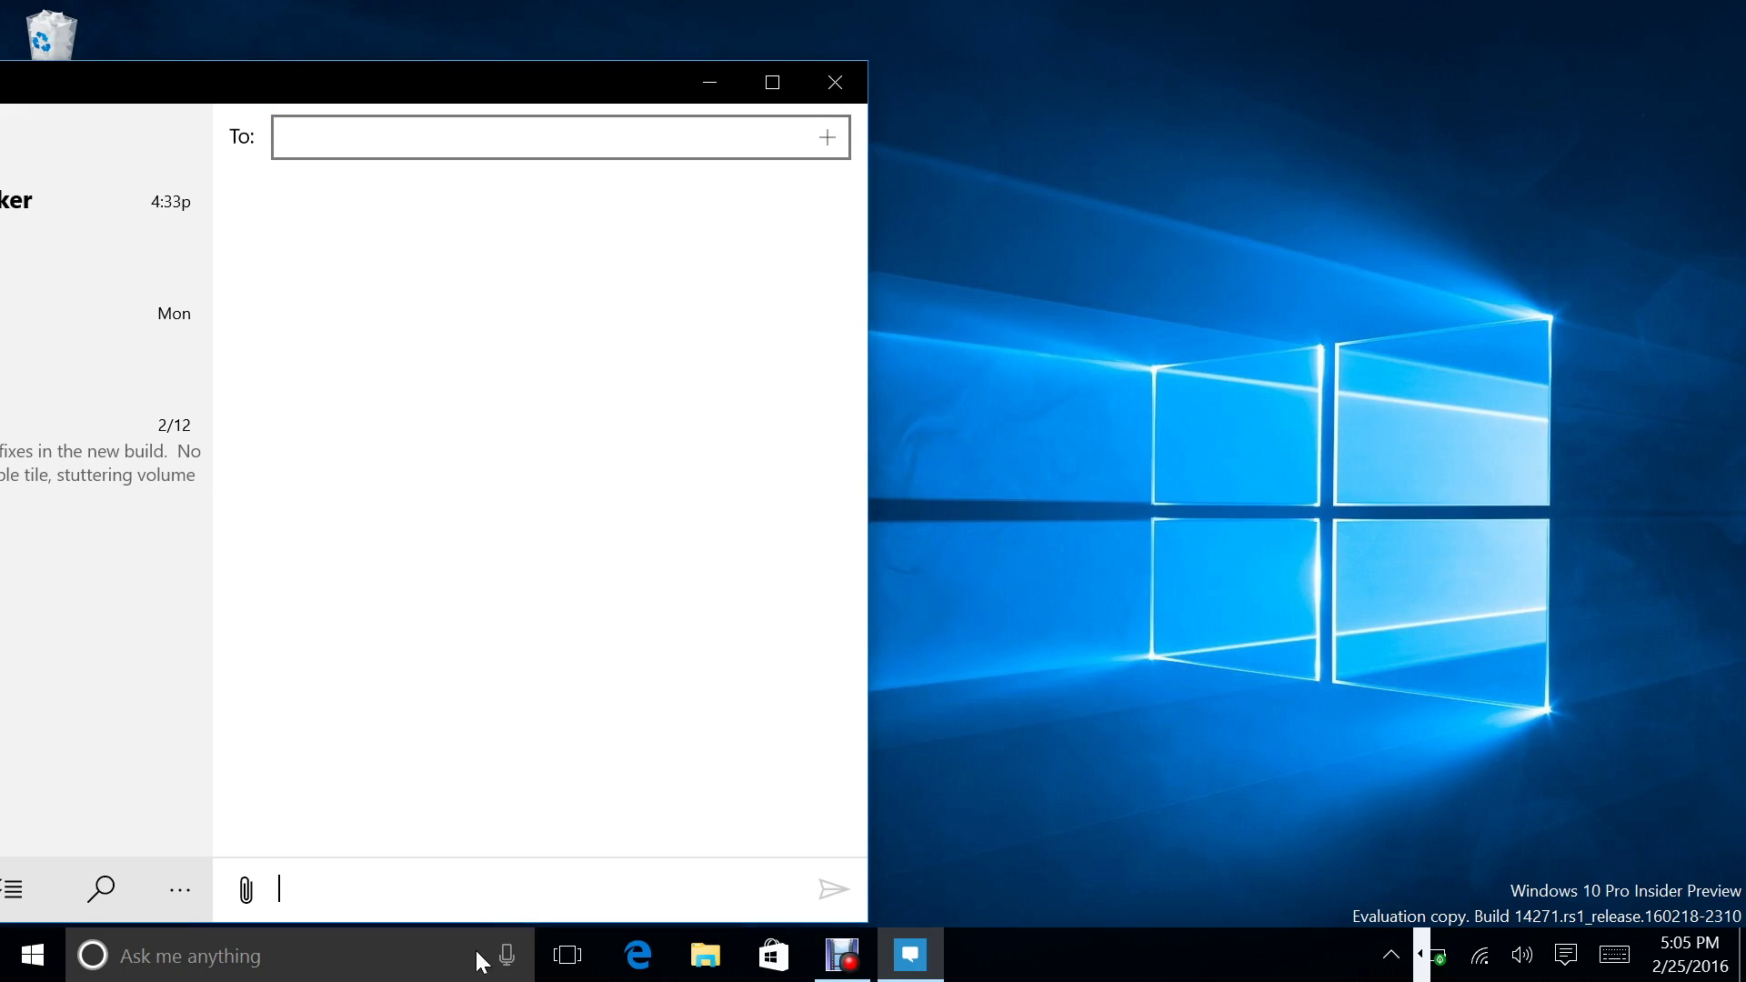
left_click(248, 904)
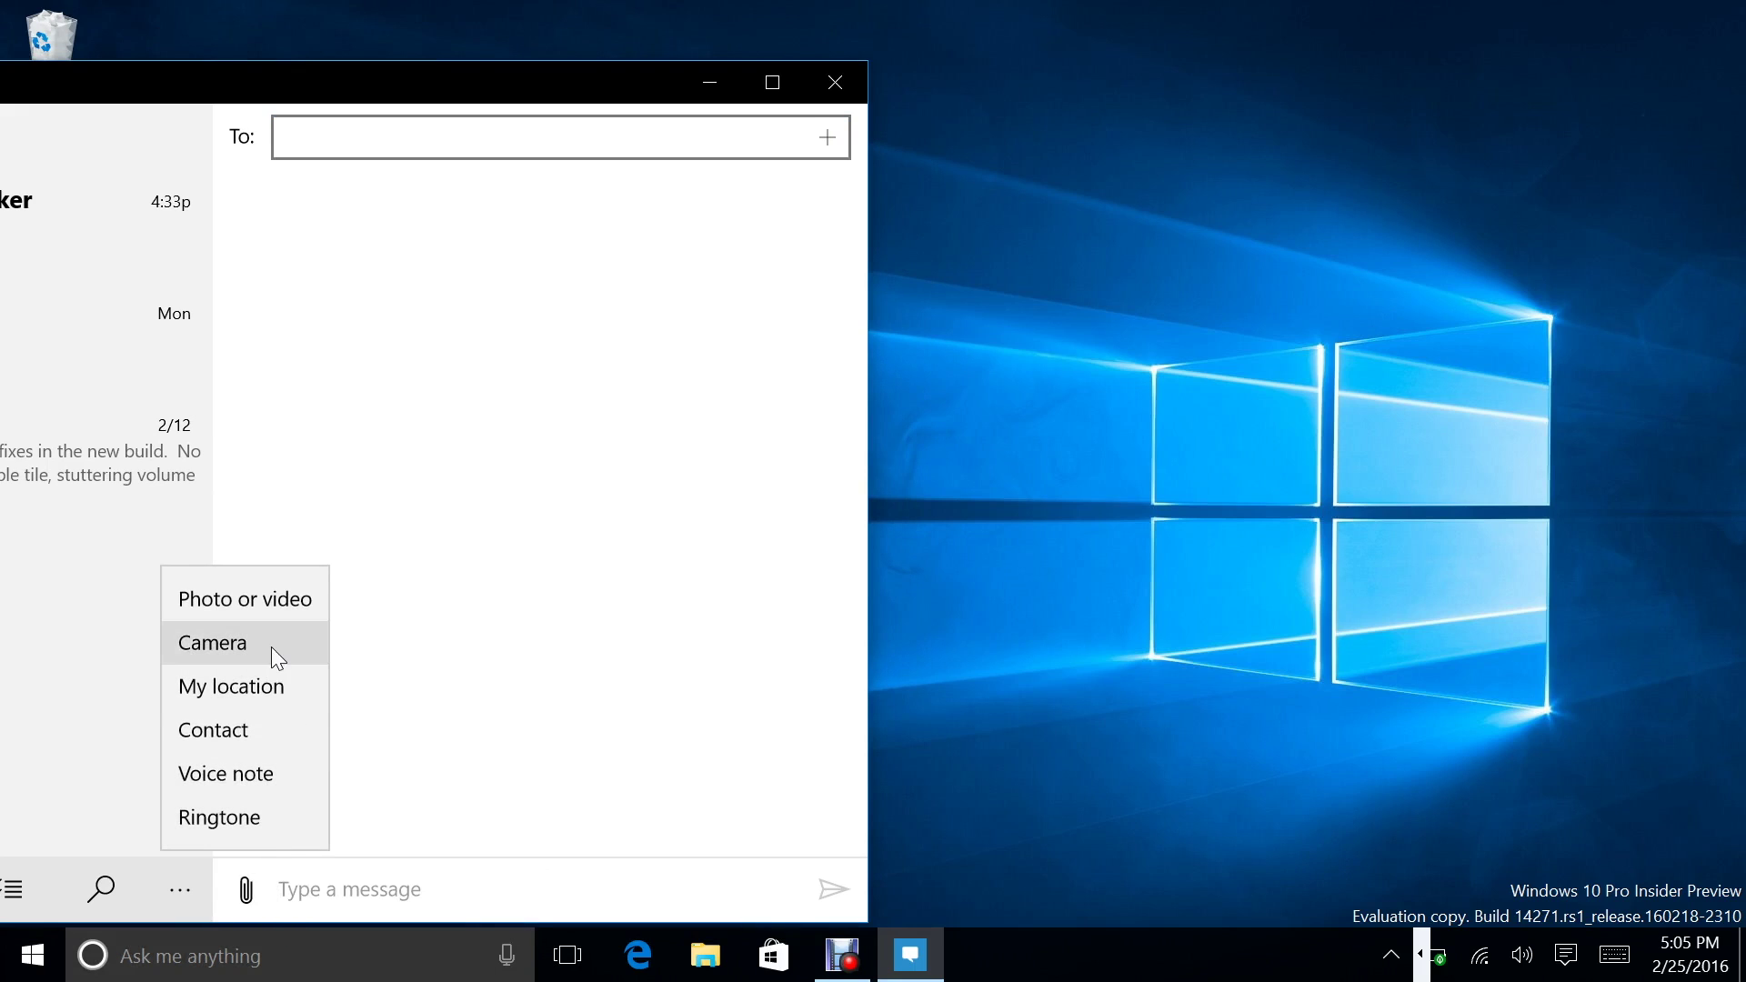
left_click(288, 600)
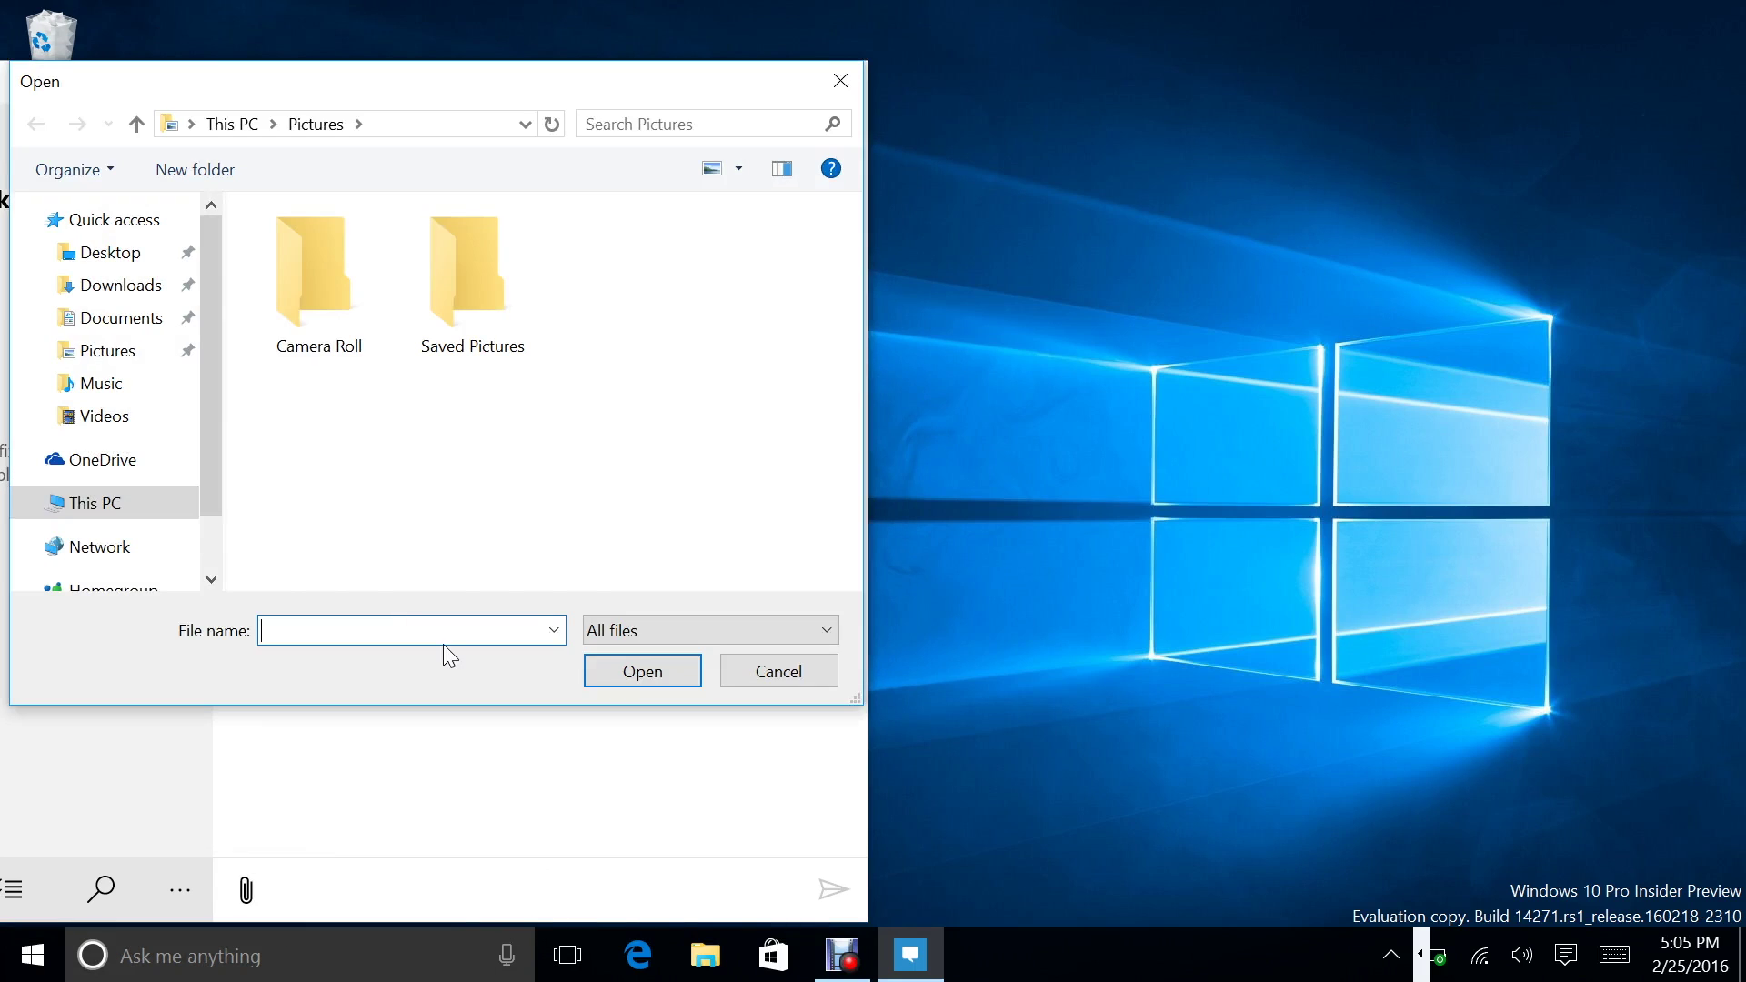
left_click(766, 674)
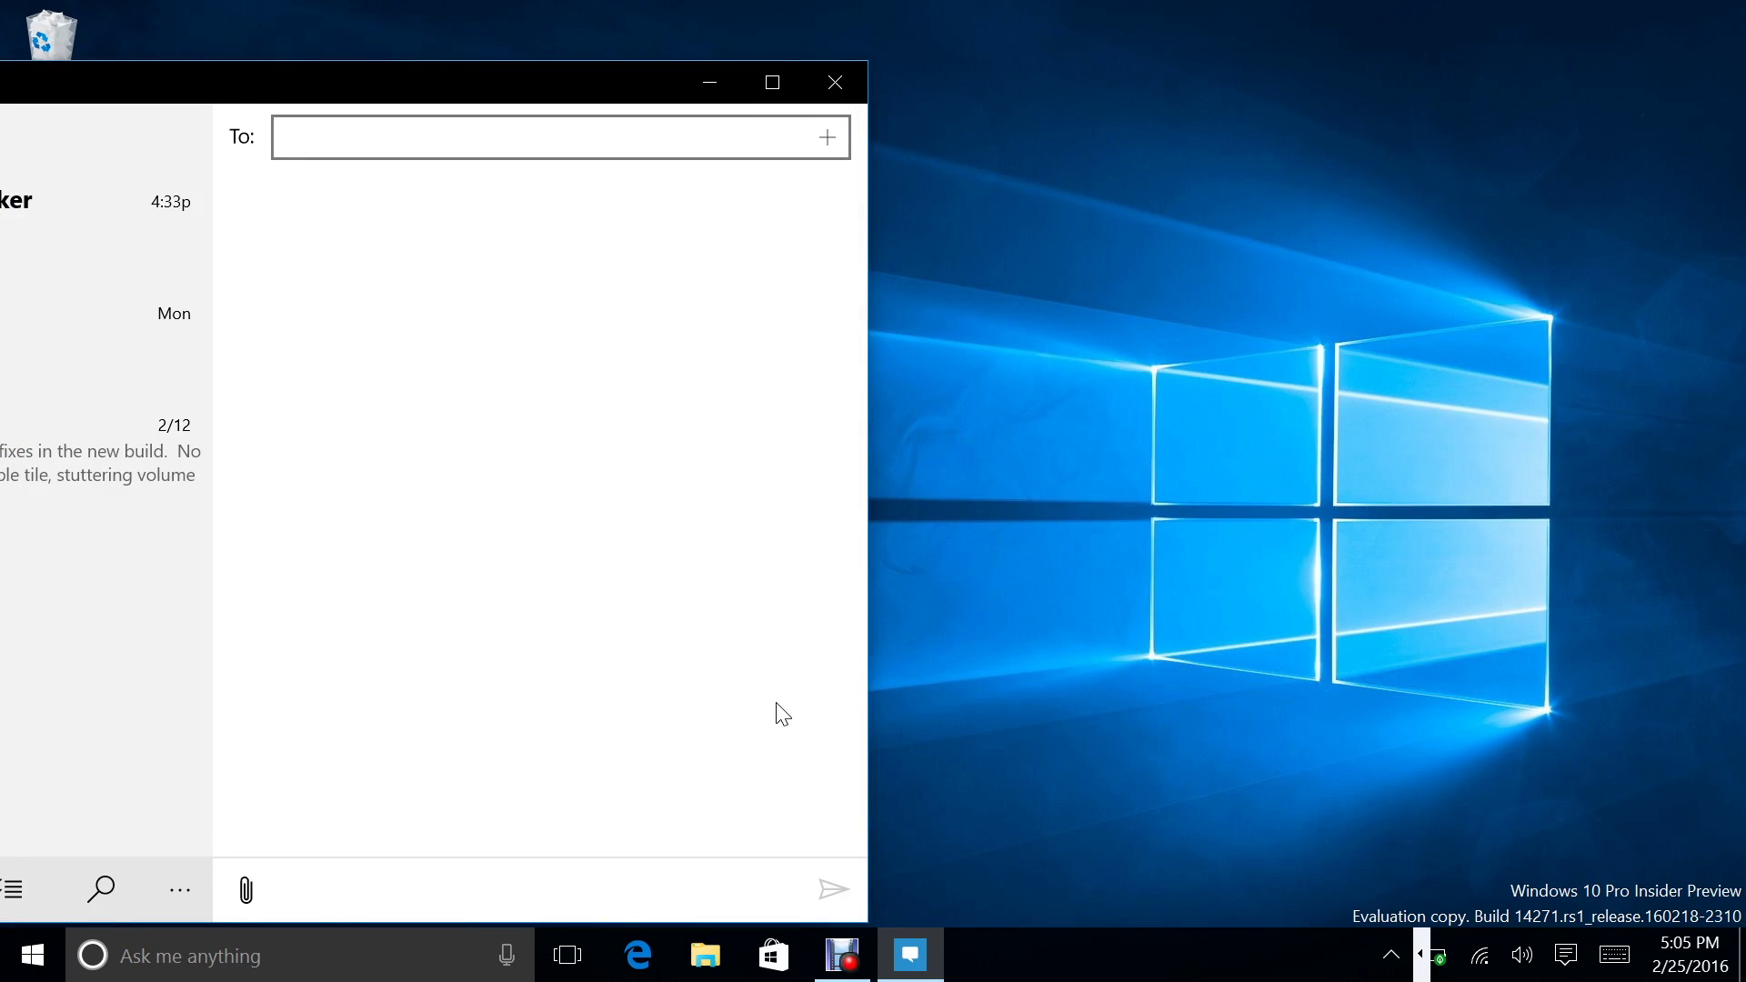